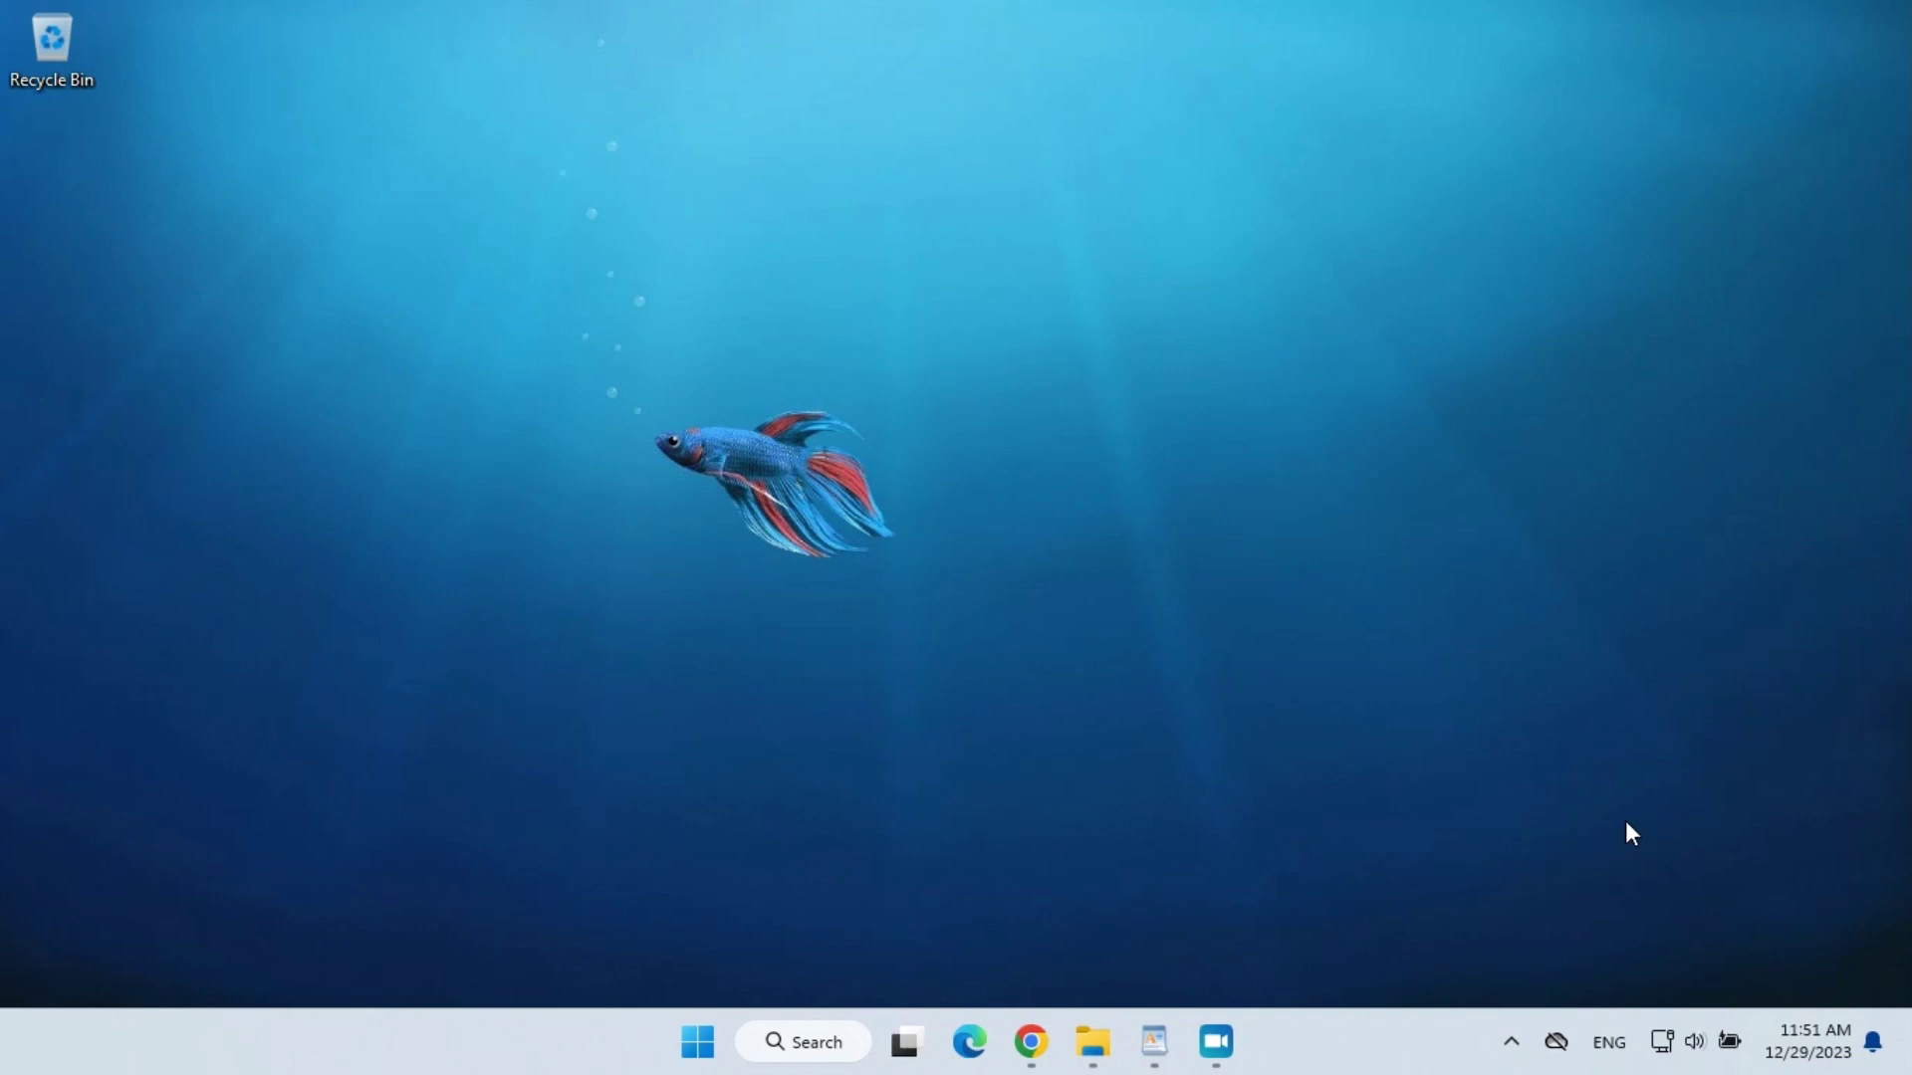
Step: Return to the Windows 11 download page in Chrome and scroll to the ISO section
click(1154, 1043)
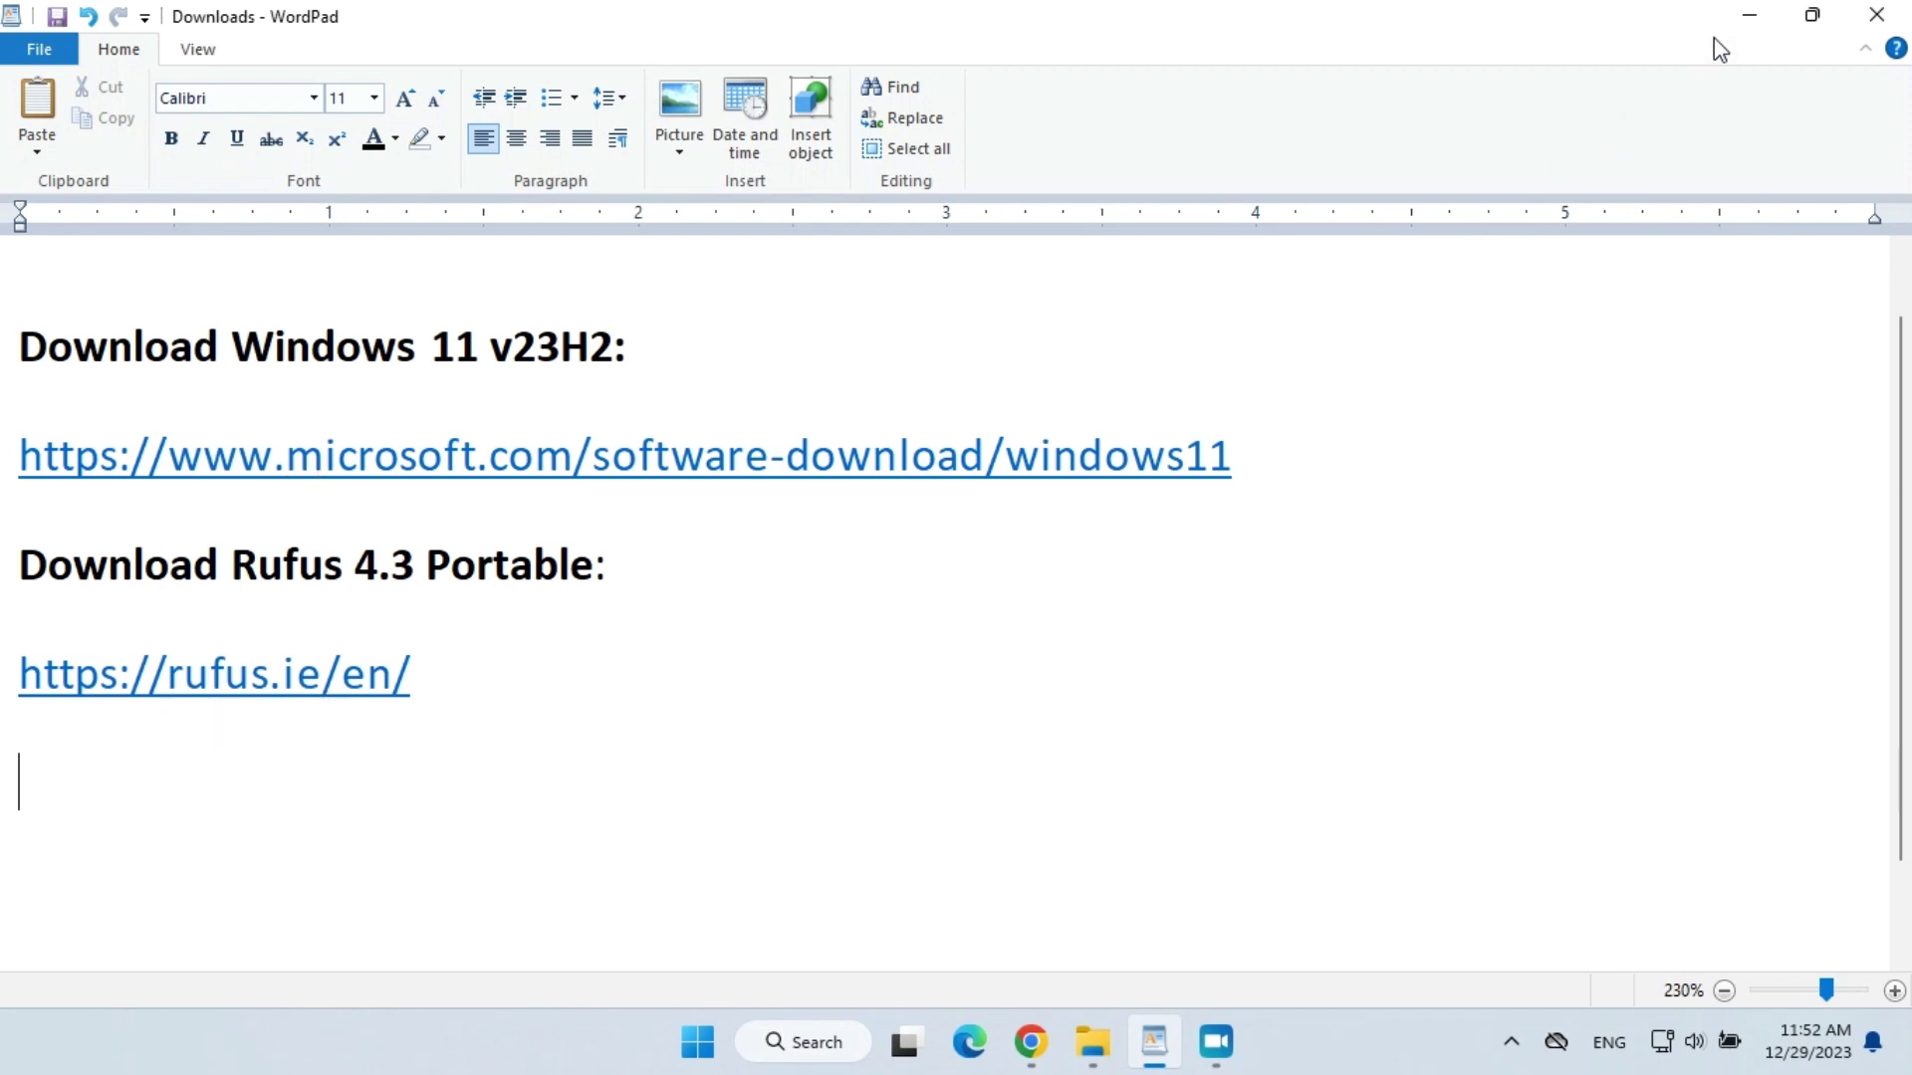
click(1750, 15)
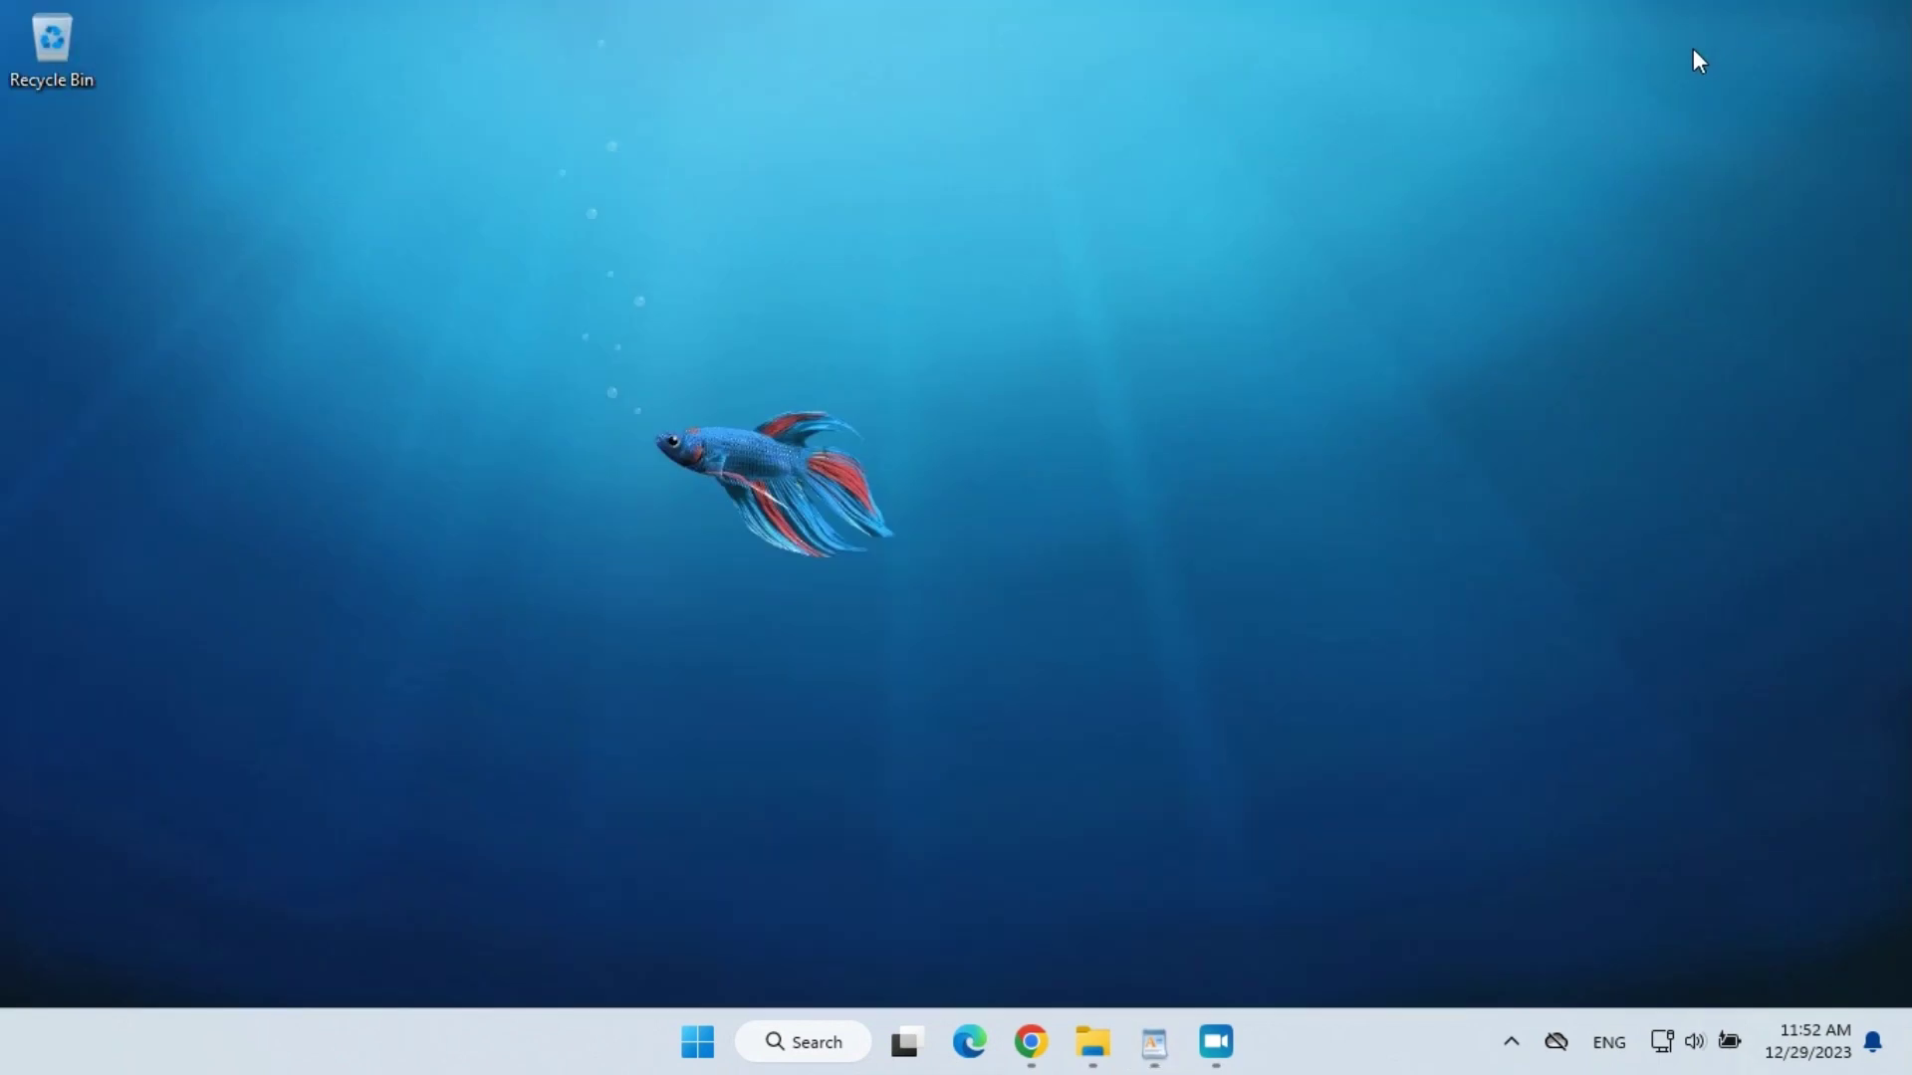
click(1011, 1058)
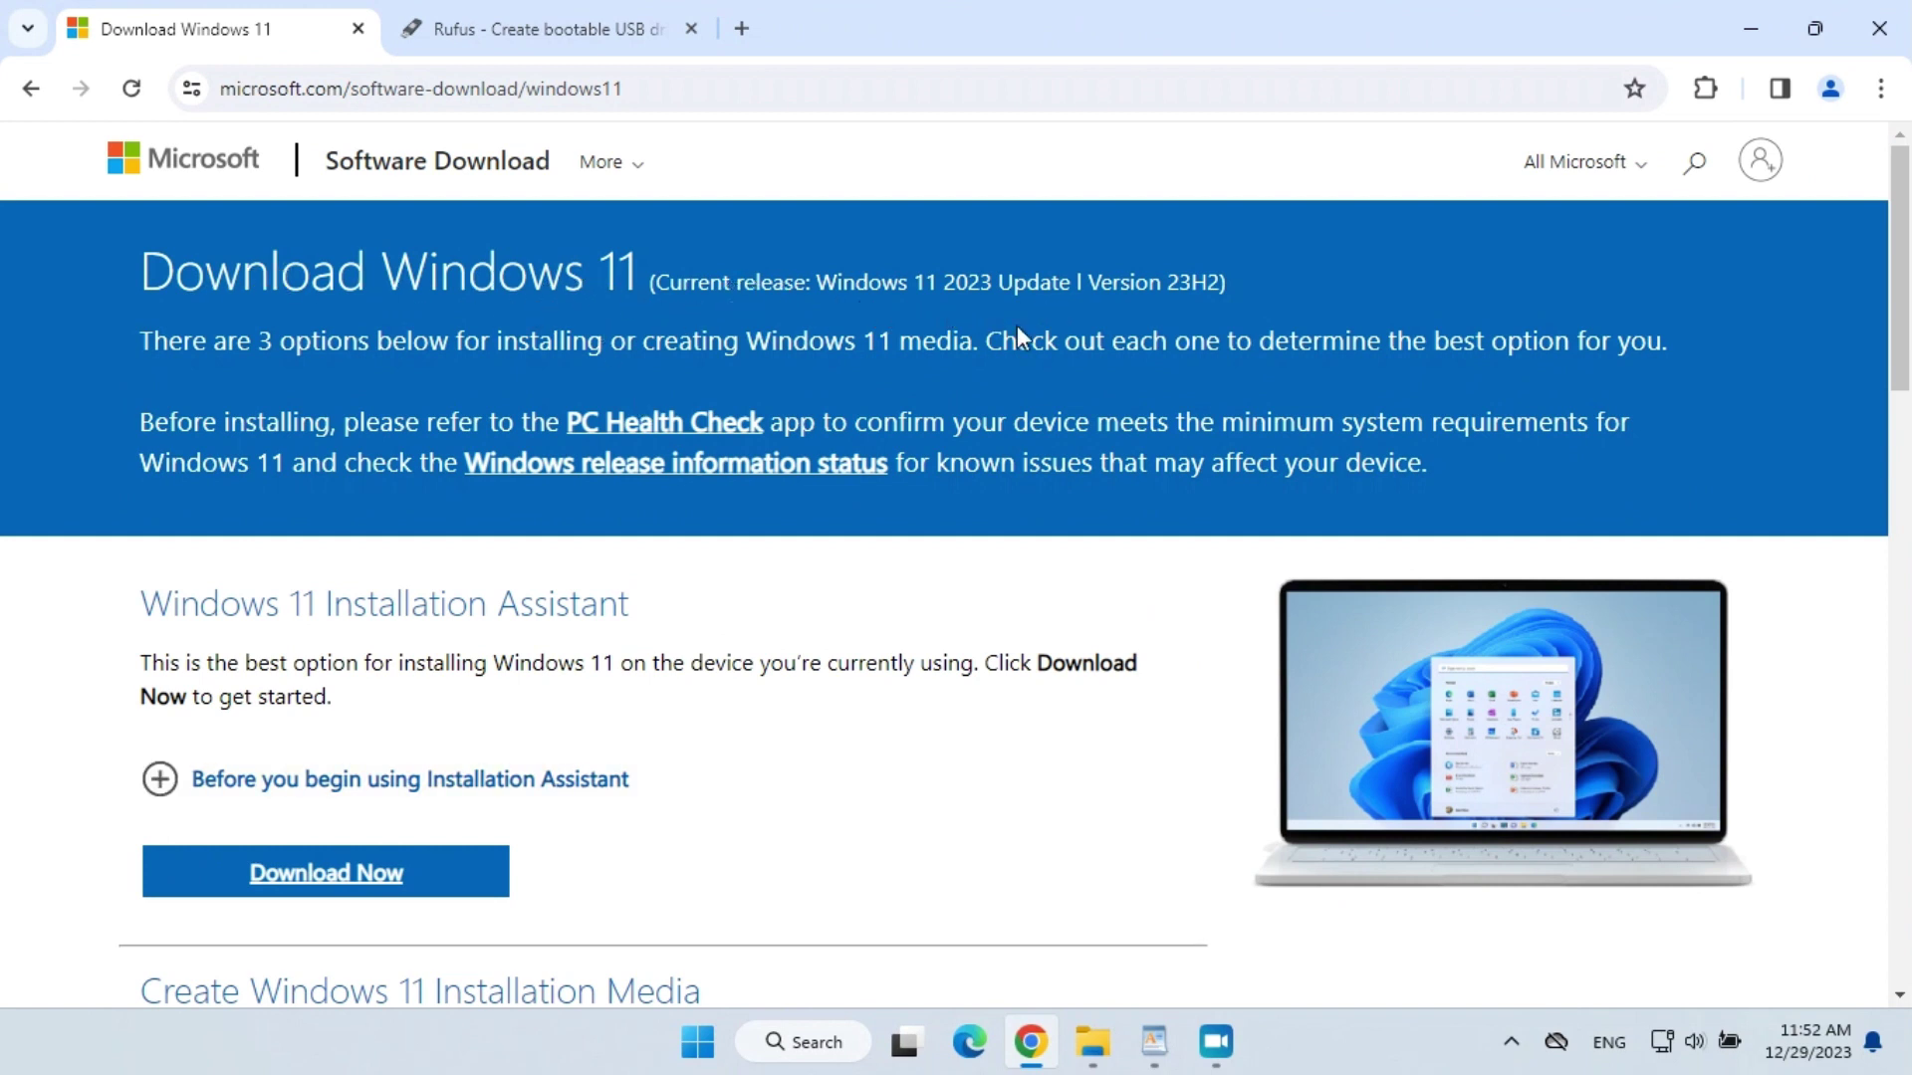
scroll(1063, 745, down, 5)
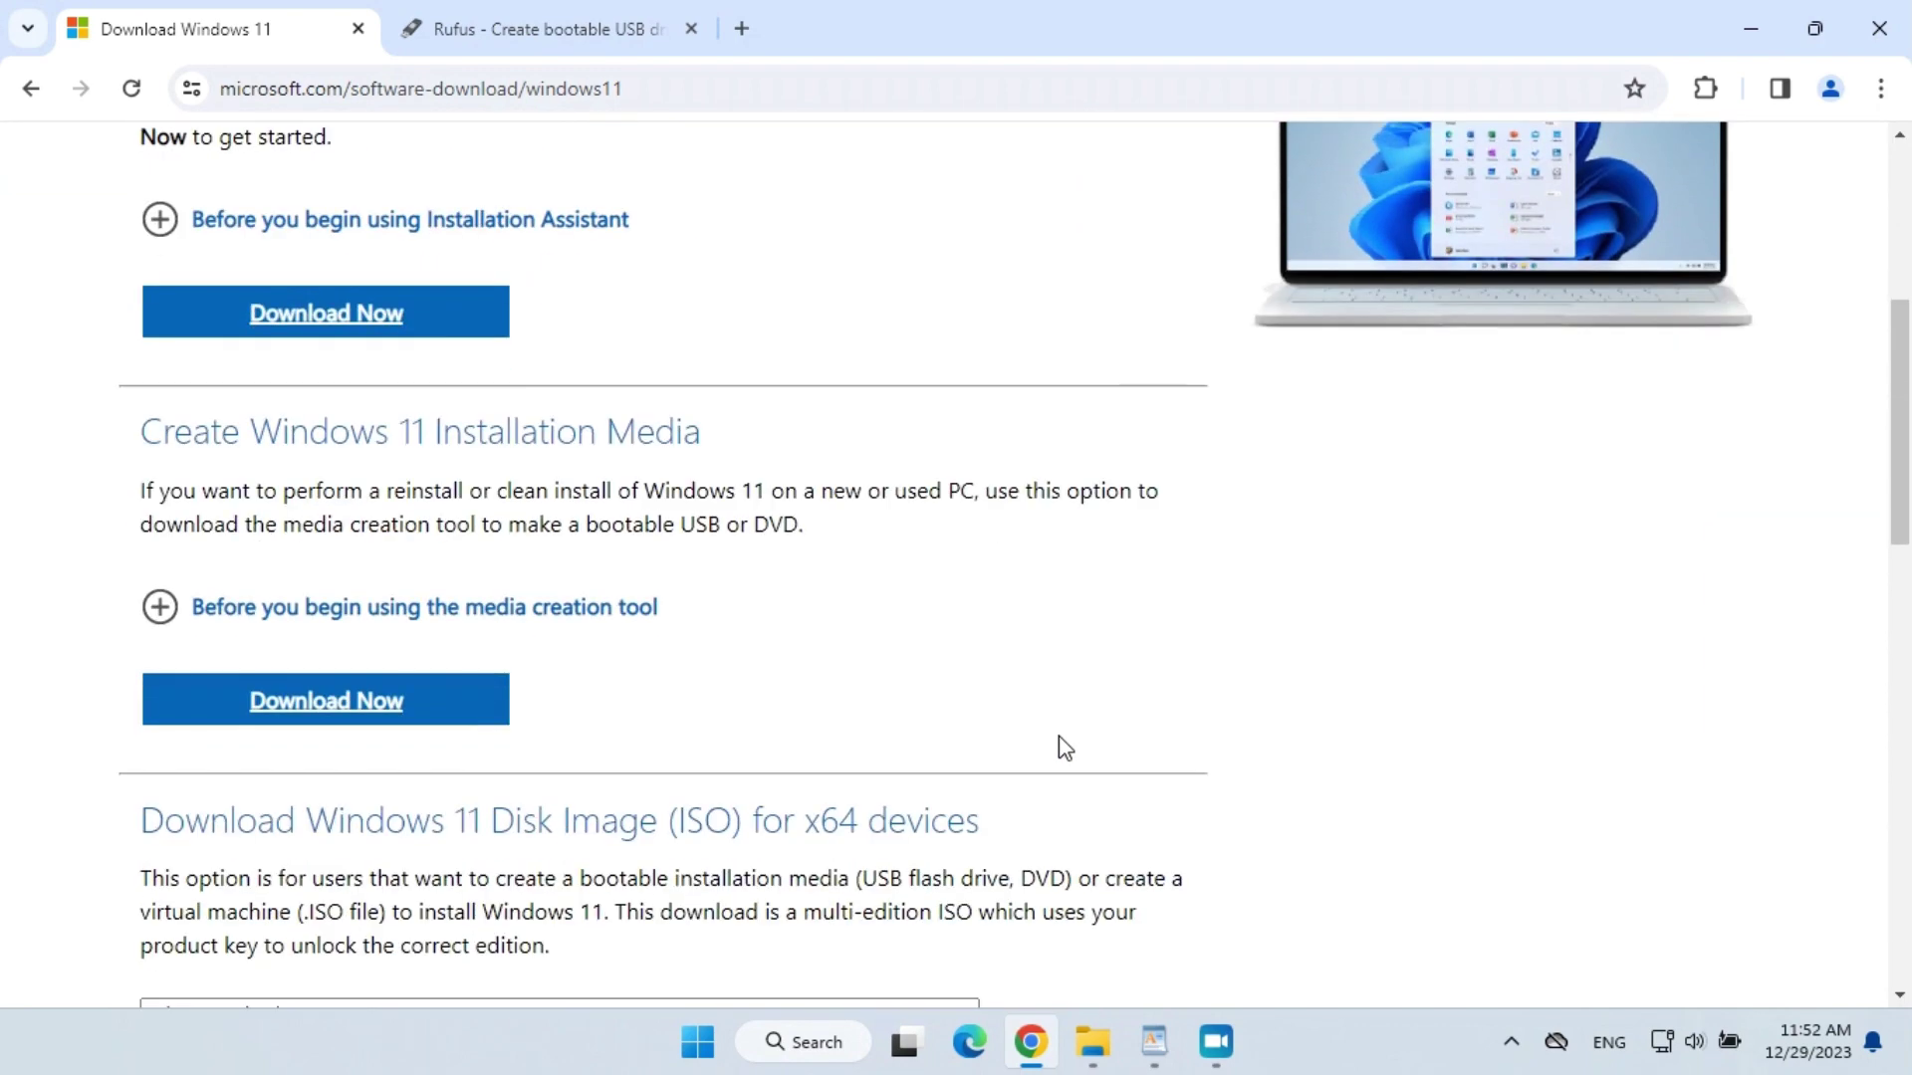
scroll(1058, 738, down, 5)
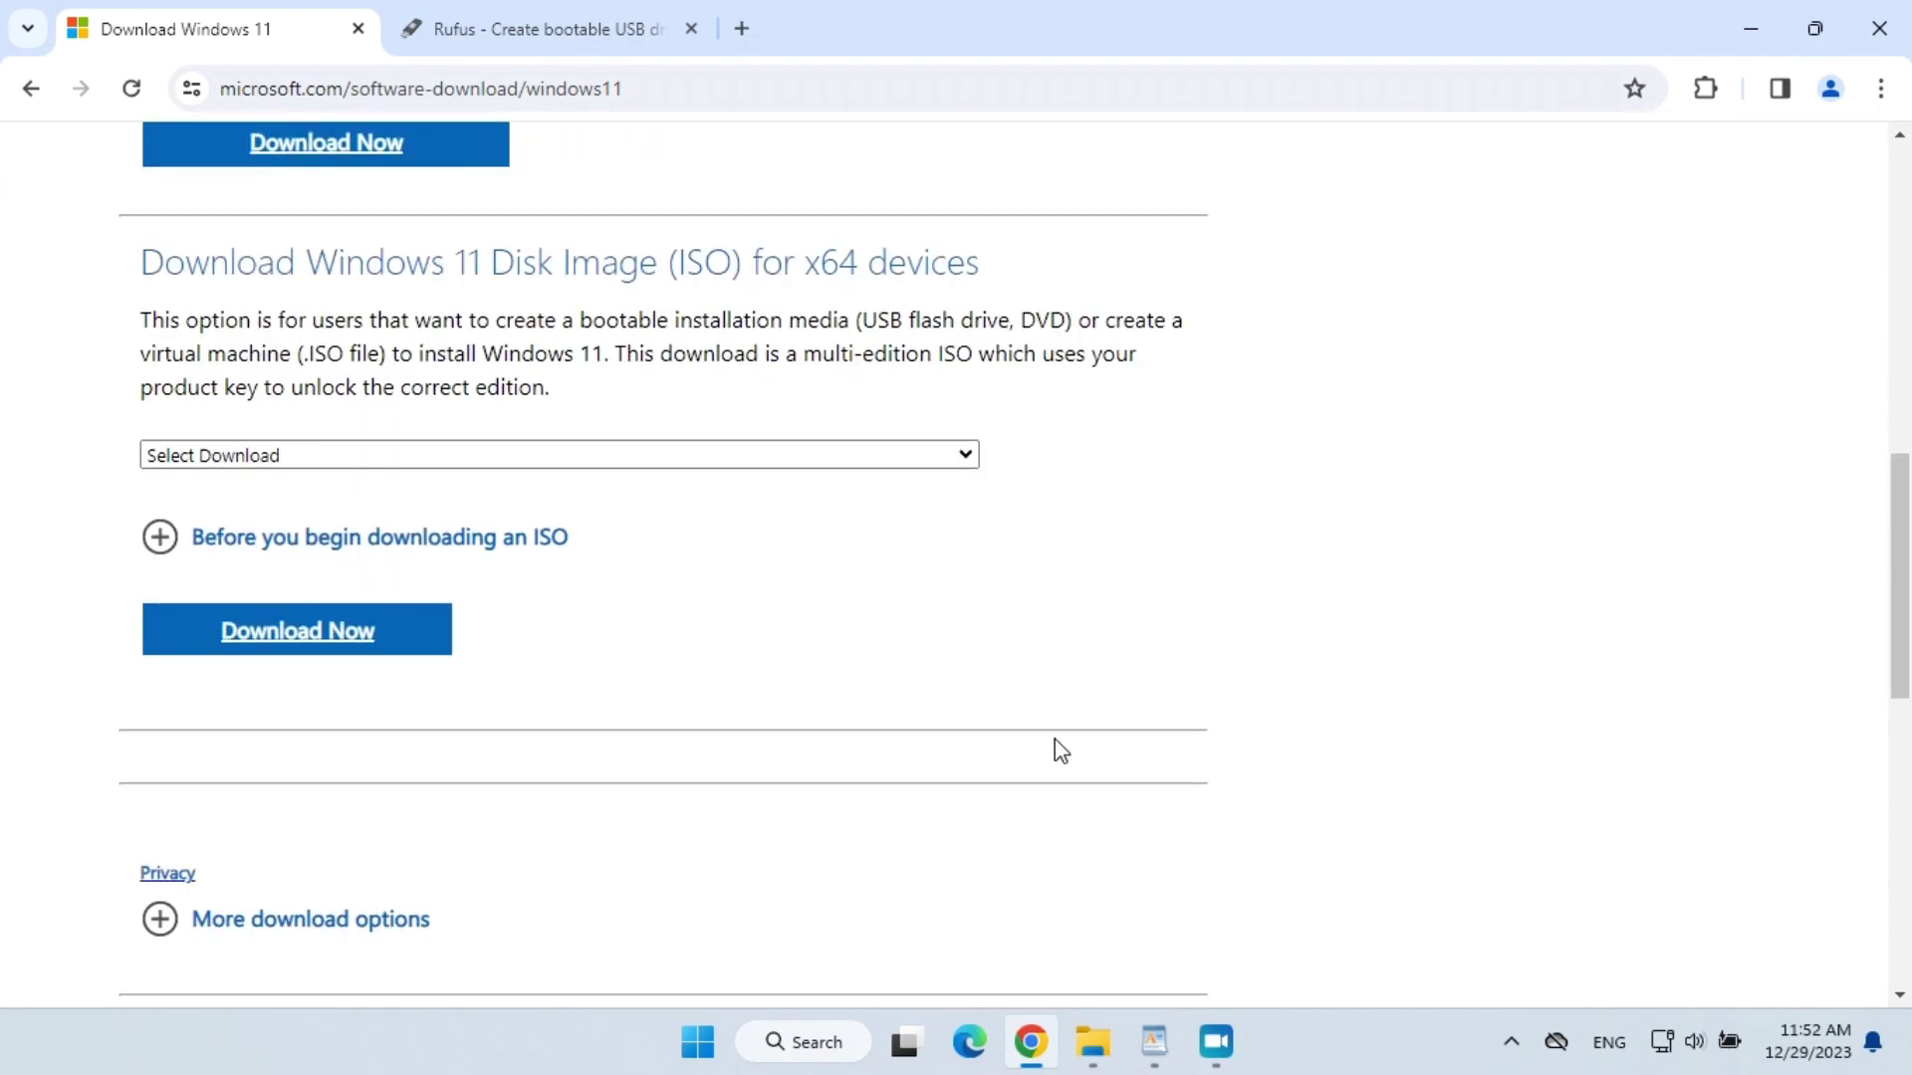
Step: Choose Windows 11 (multi-edition ISO for x64 devices) and request its download
click(973, 454)
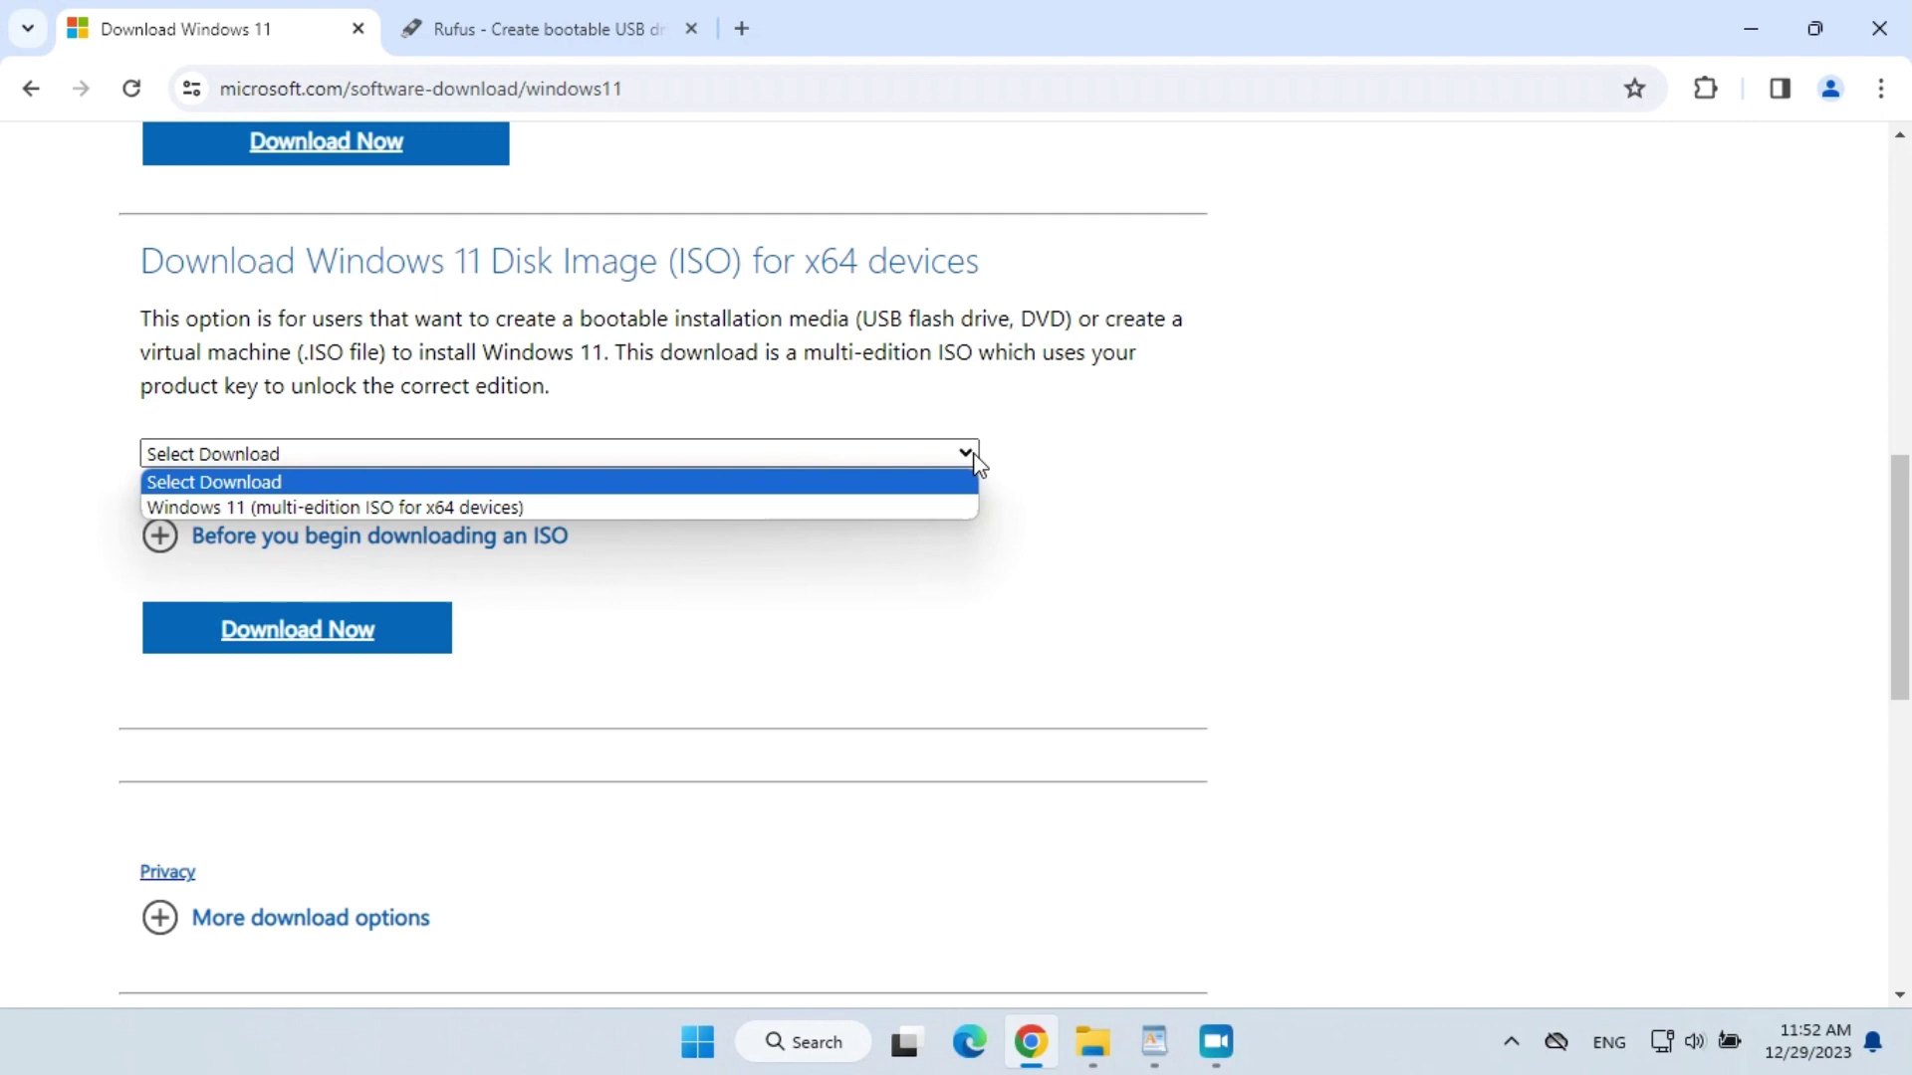
click(941, 508)
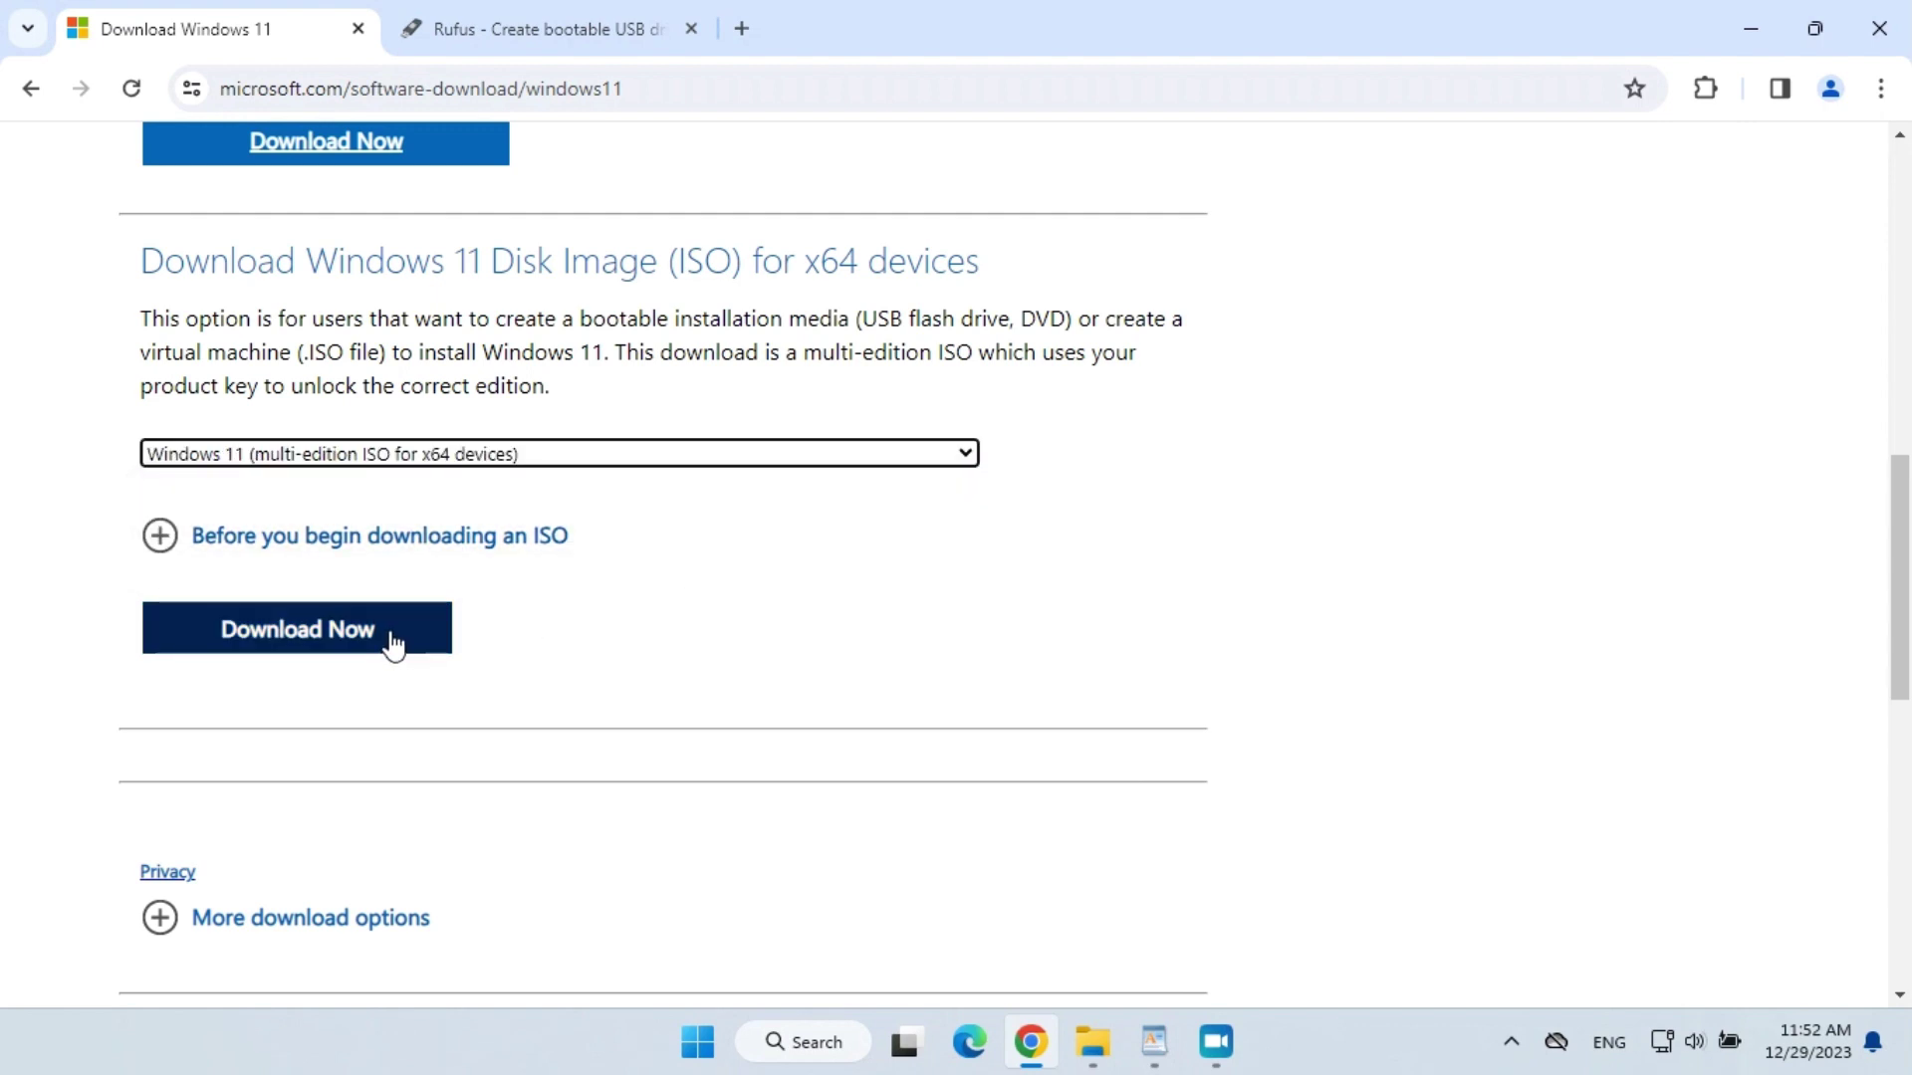
click(168, 541)
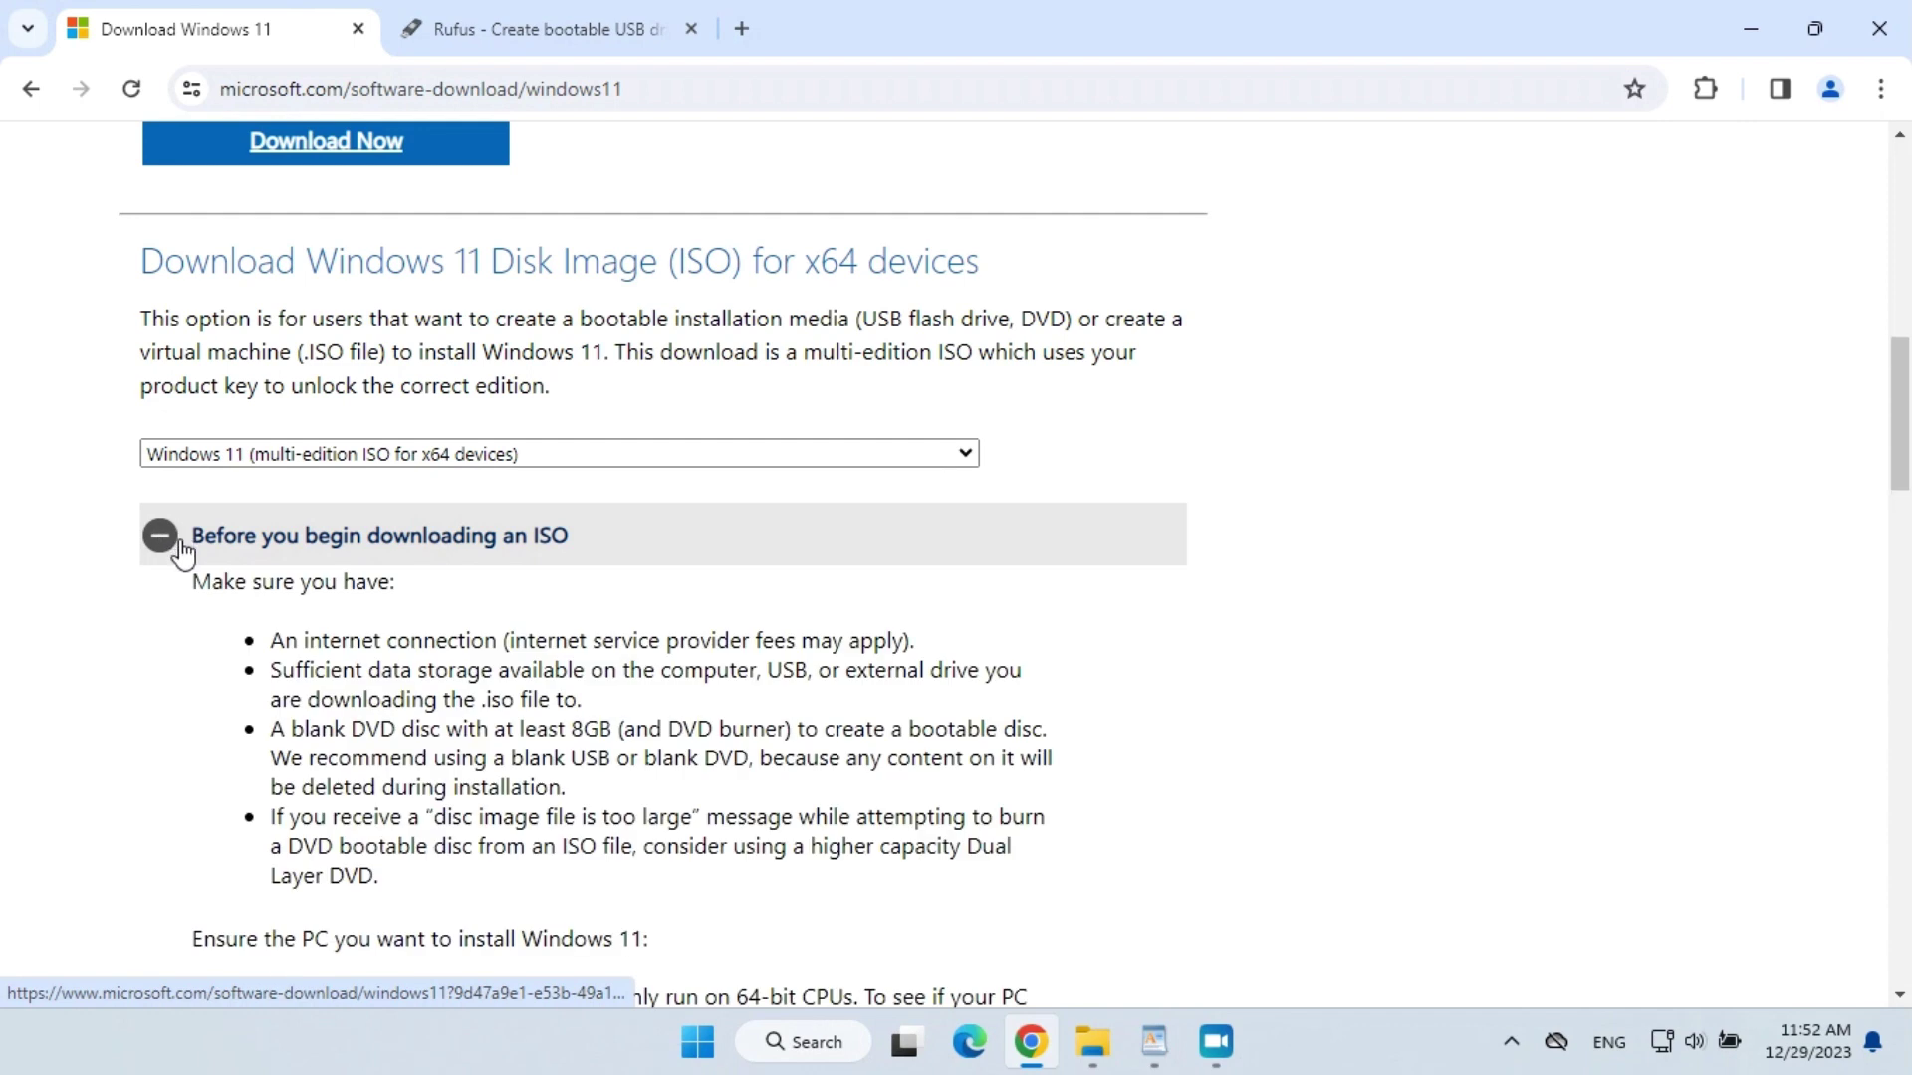
click(176, 548)
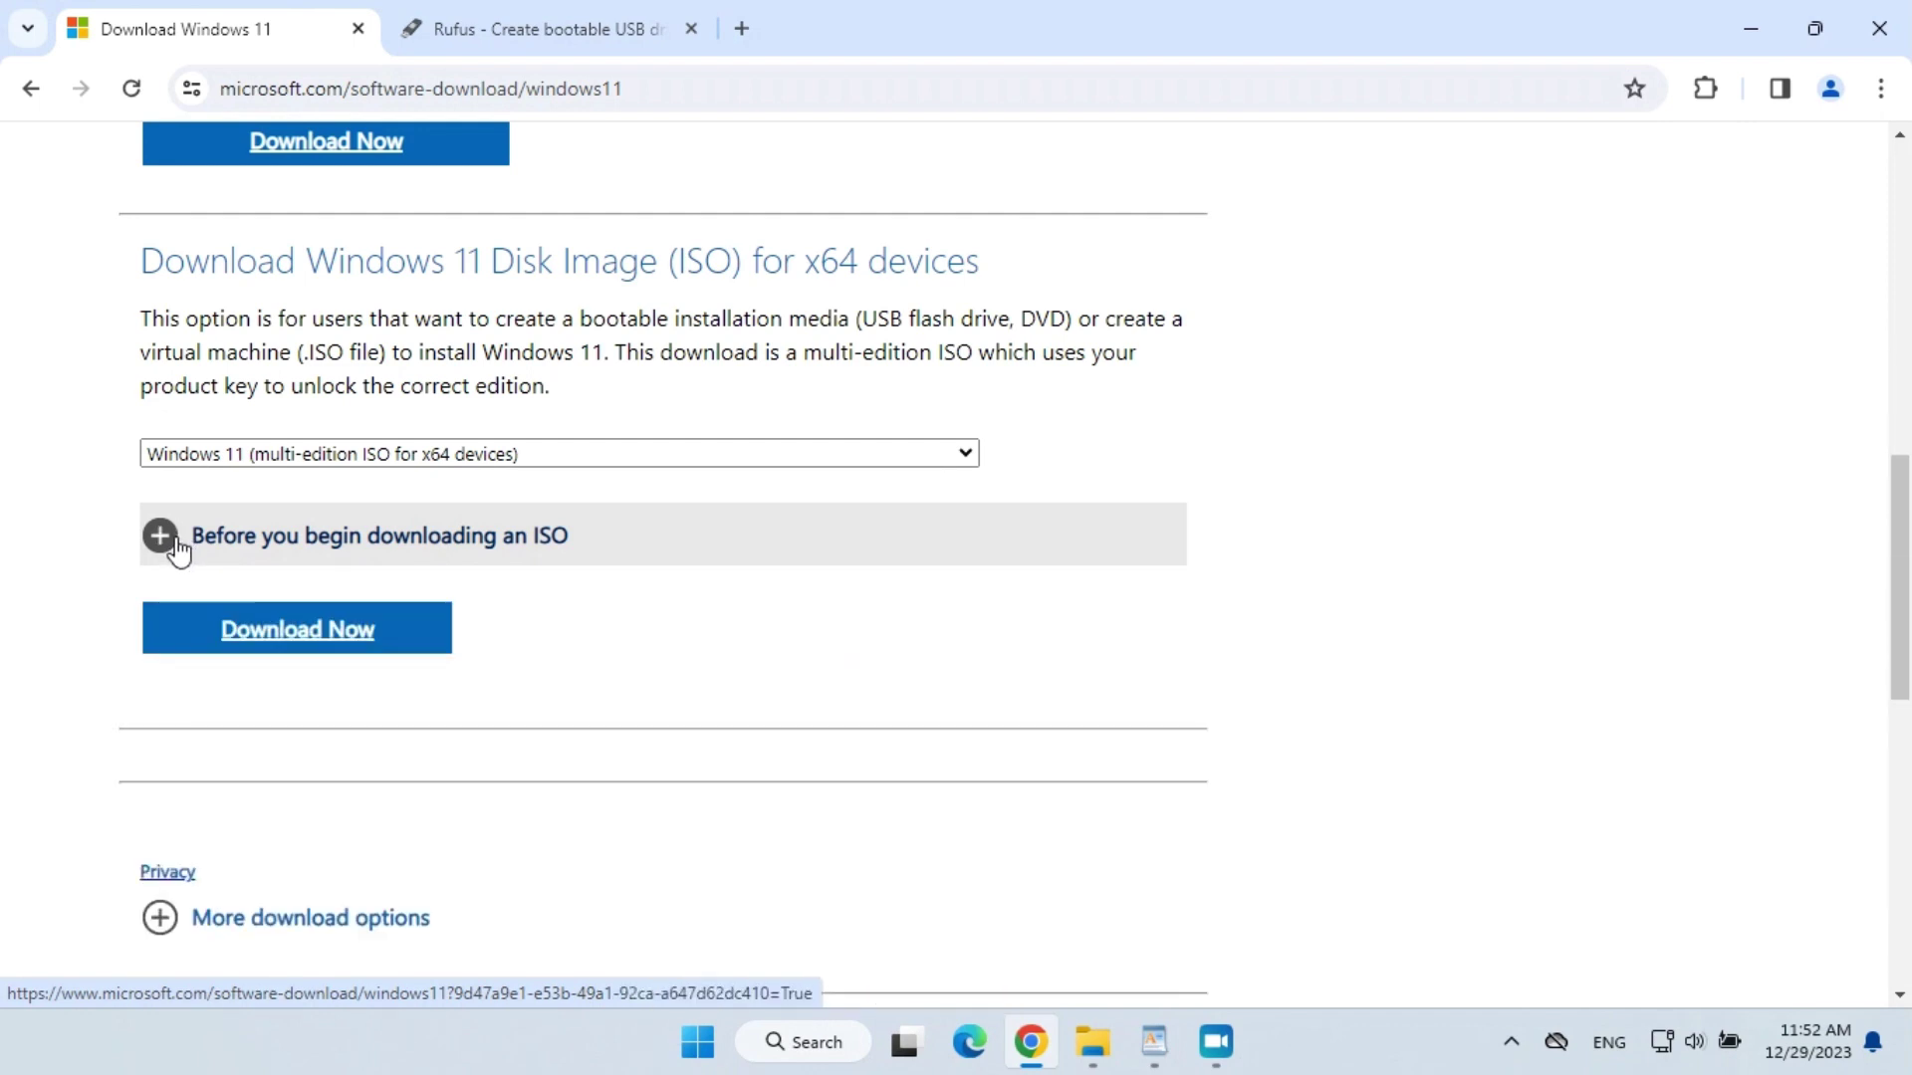
click(227, 647)
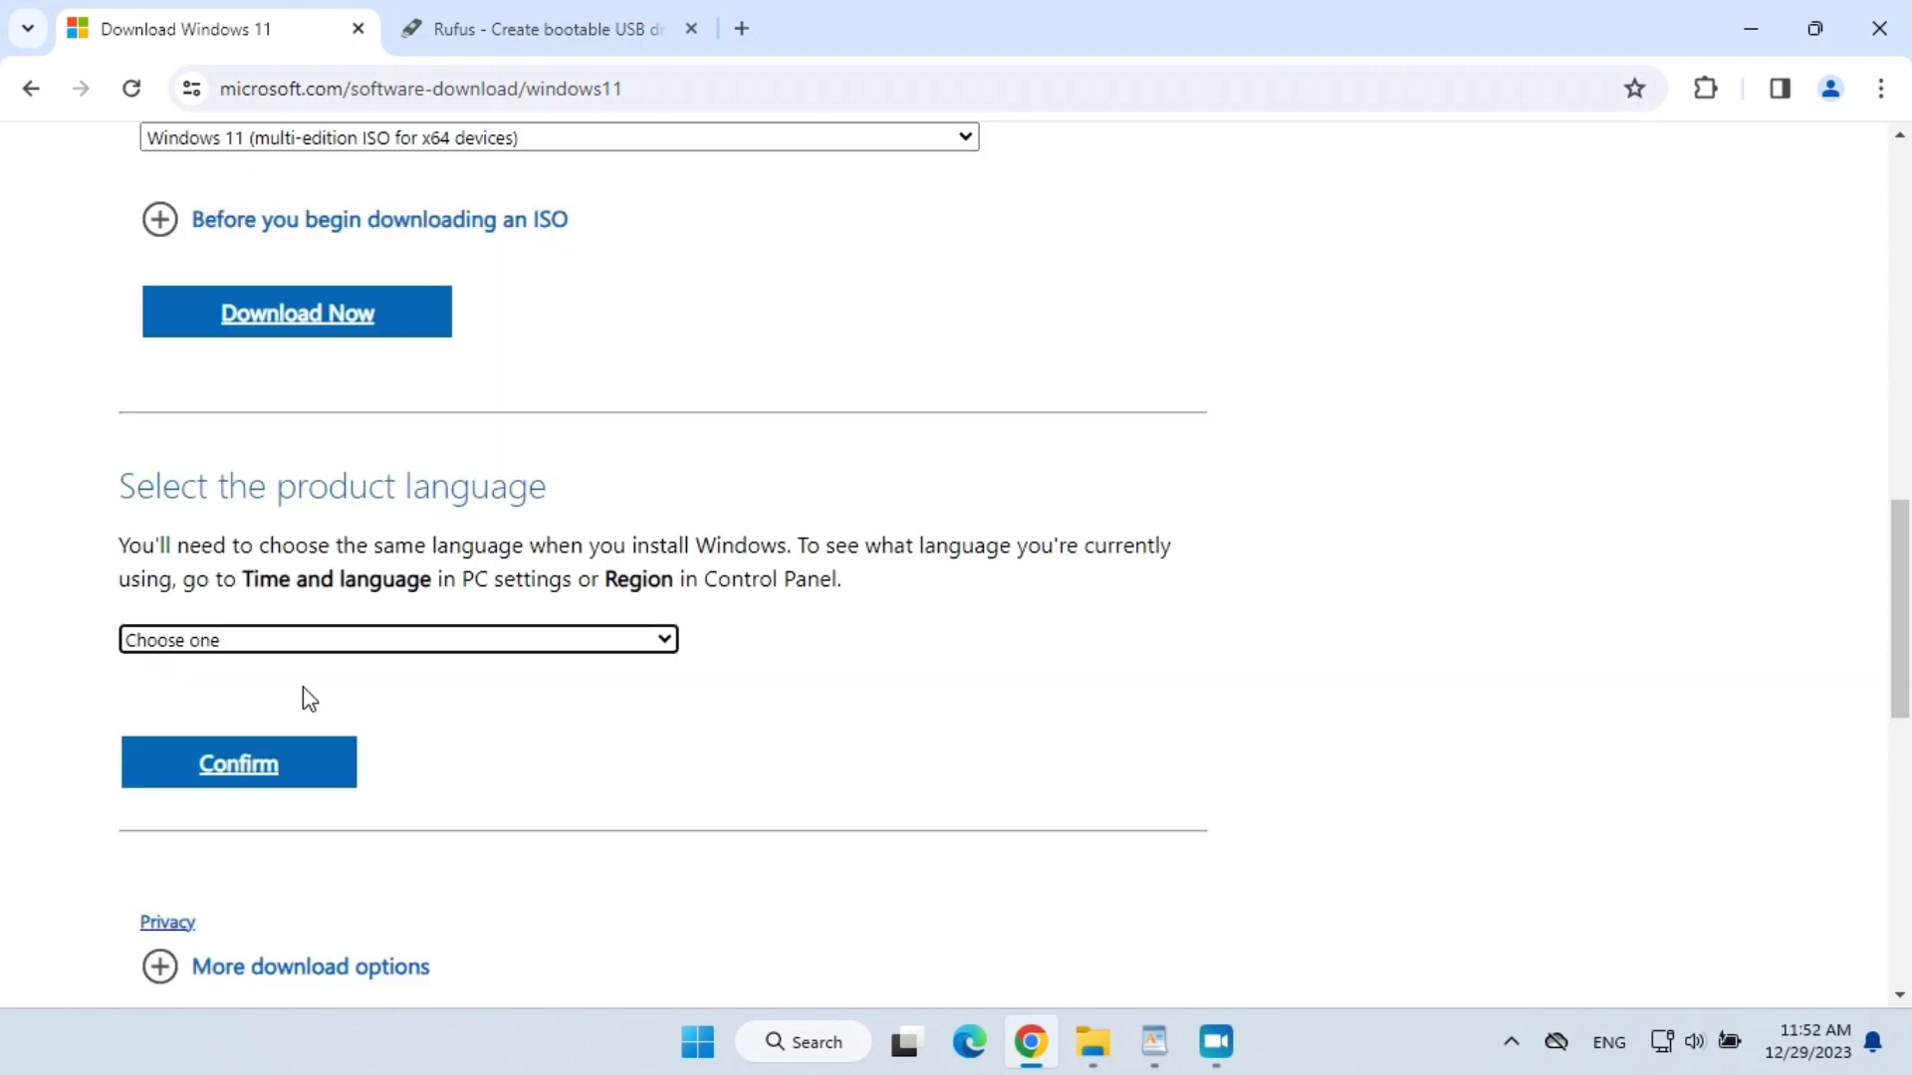
Step: Select English (United States) as the product language and confirm it
click(335, 642)
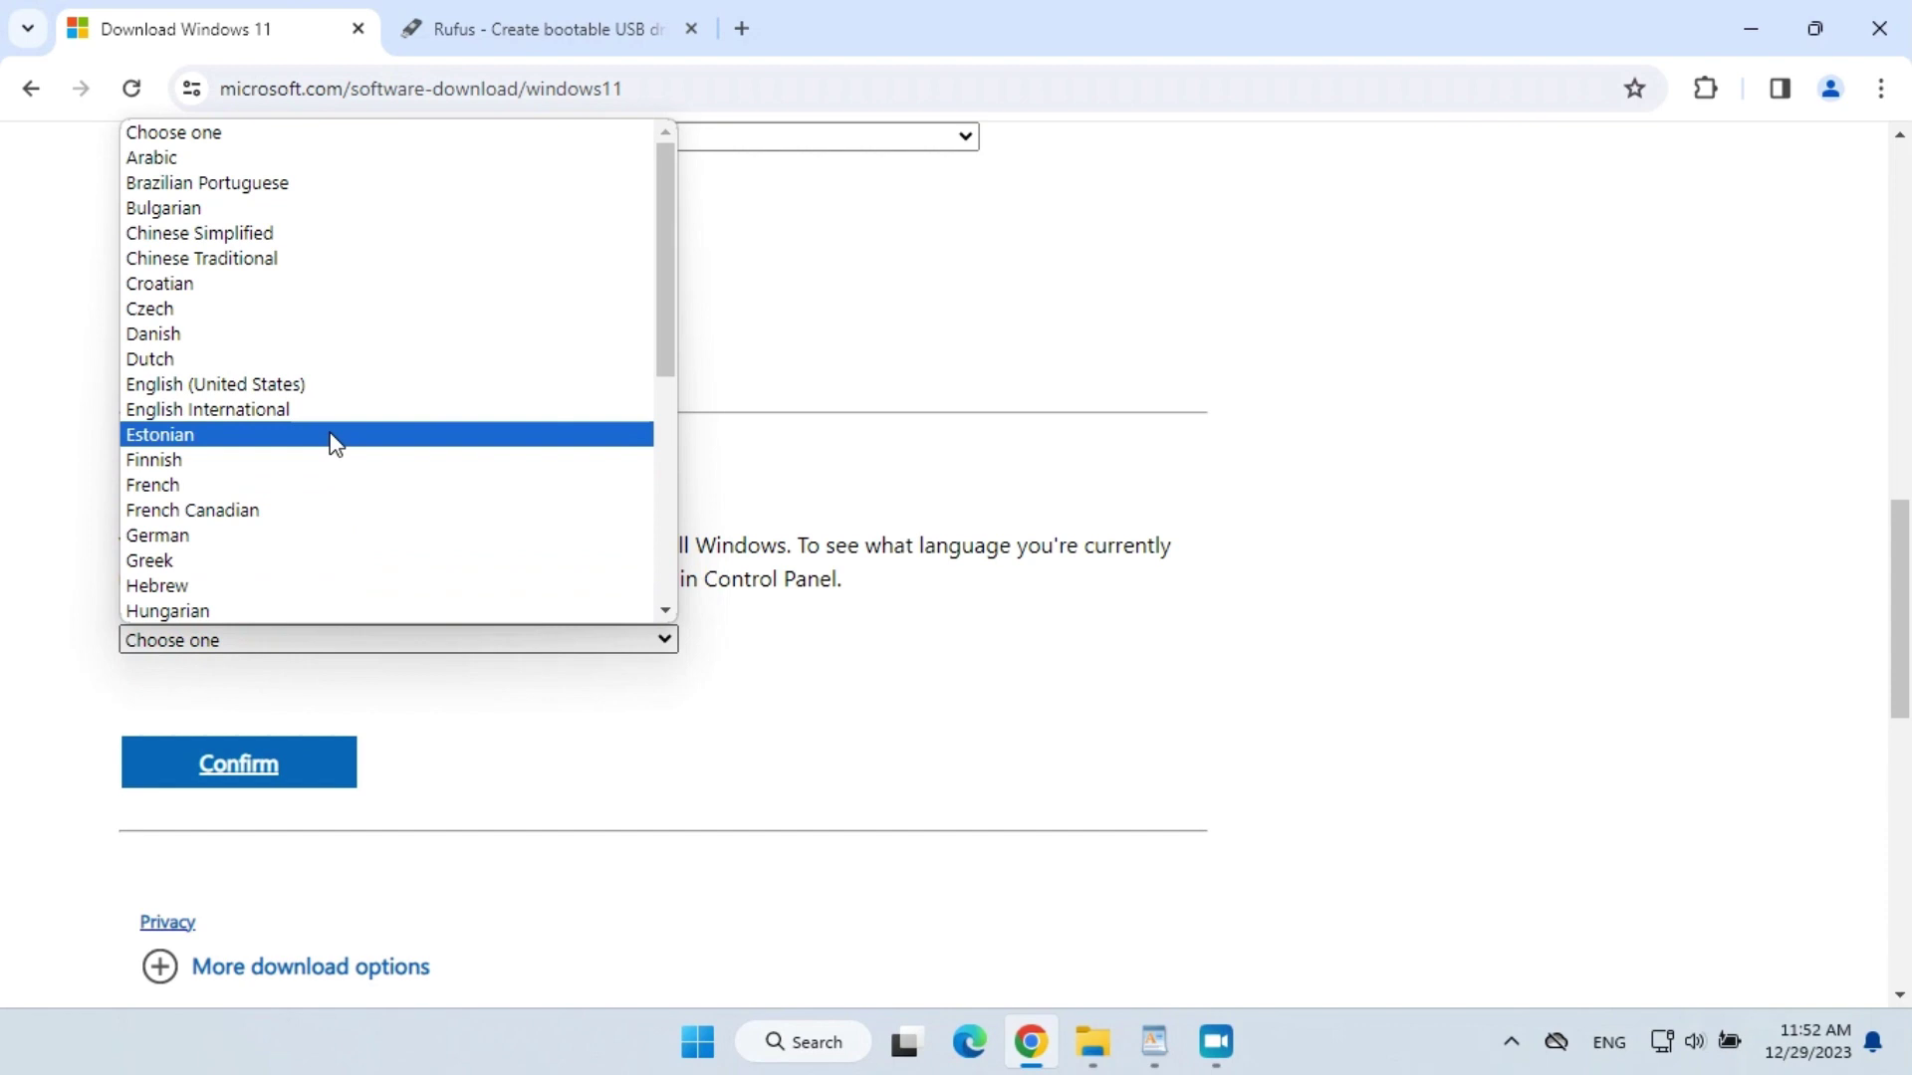
click(338, 394)
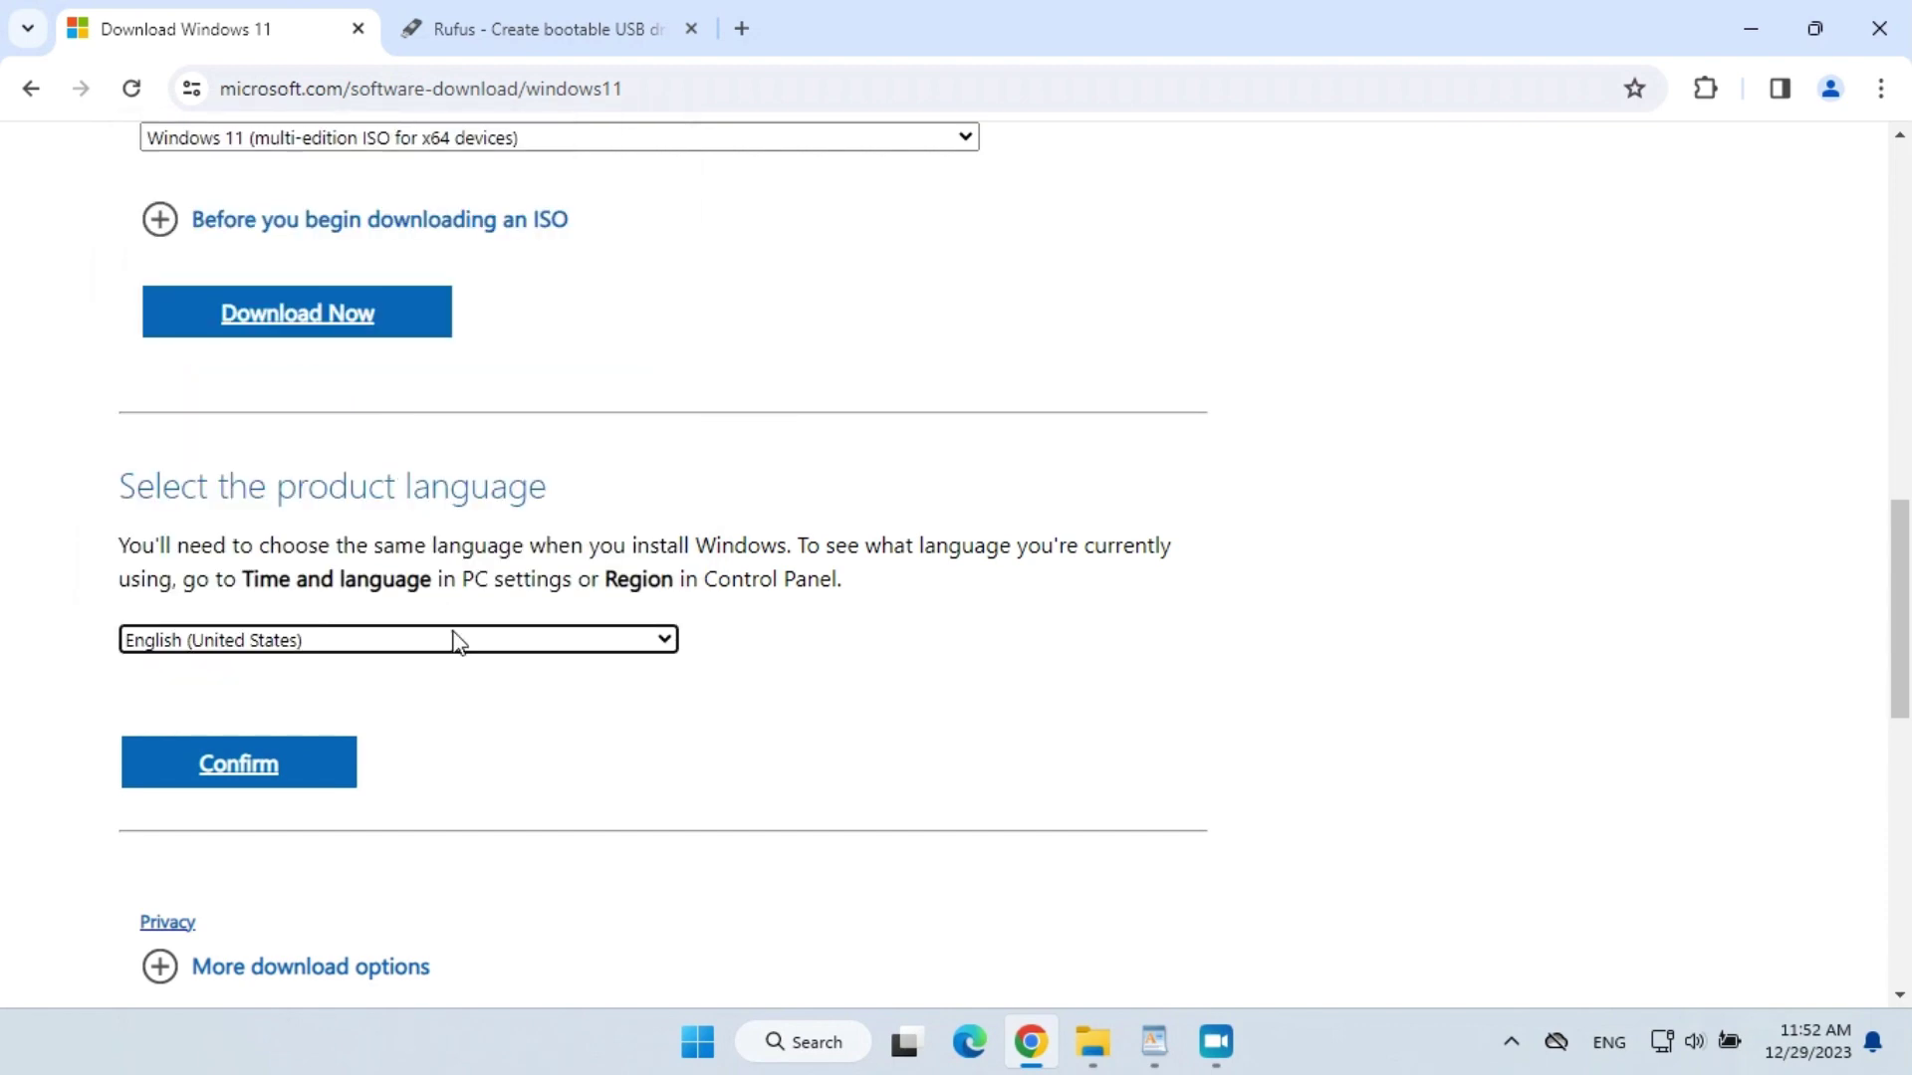
click(262, 780)
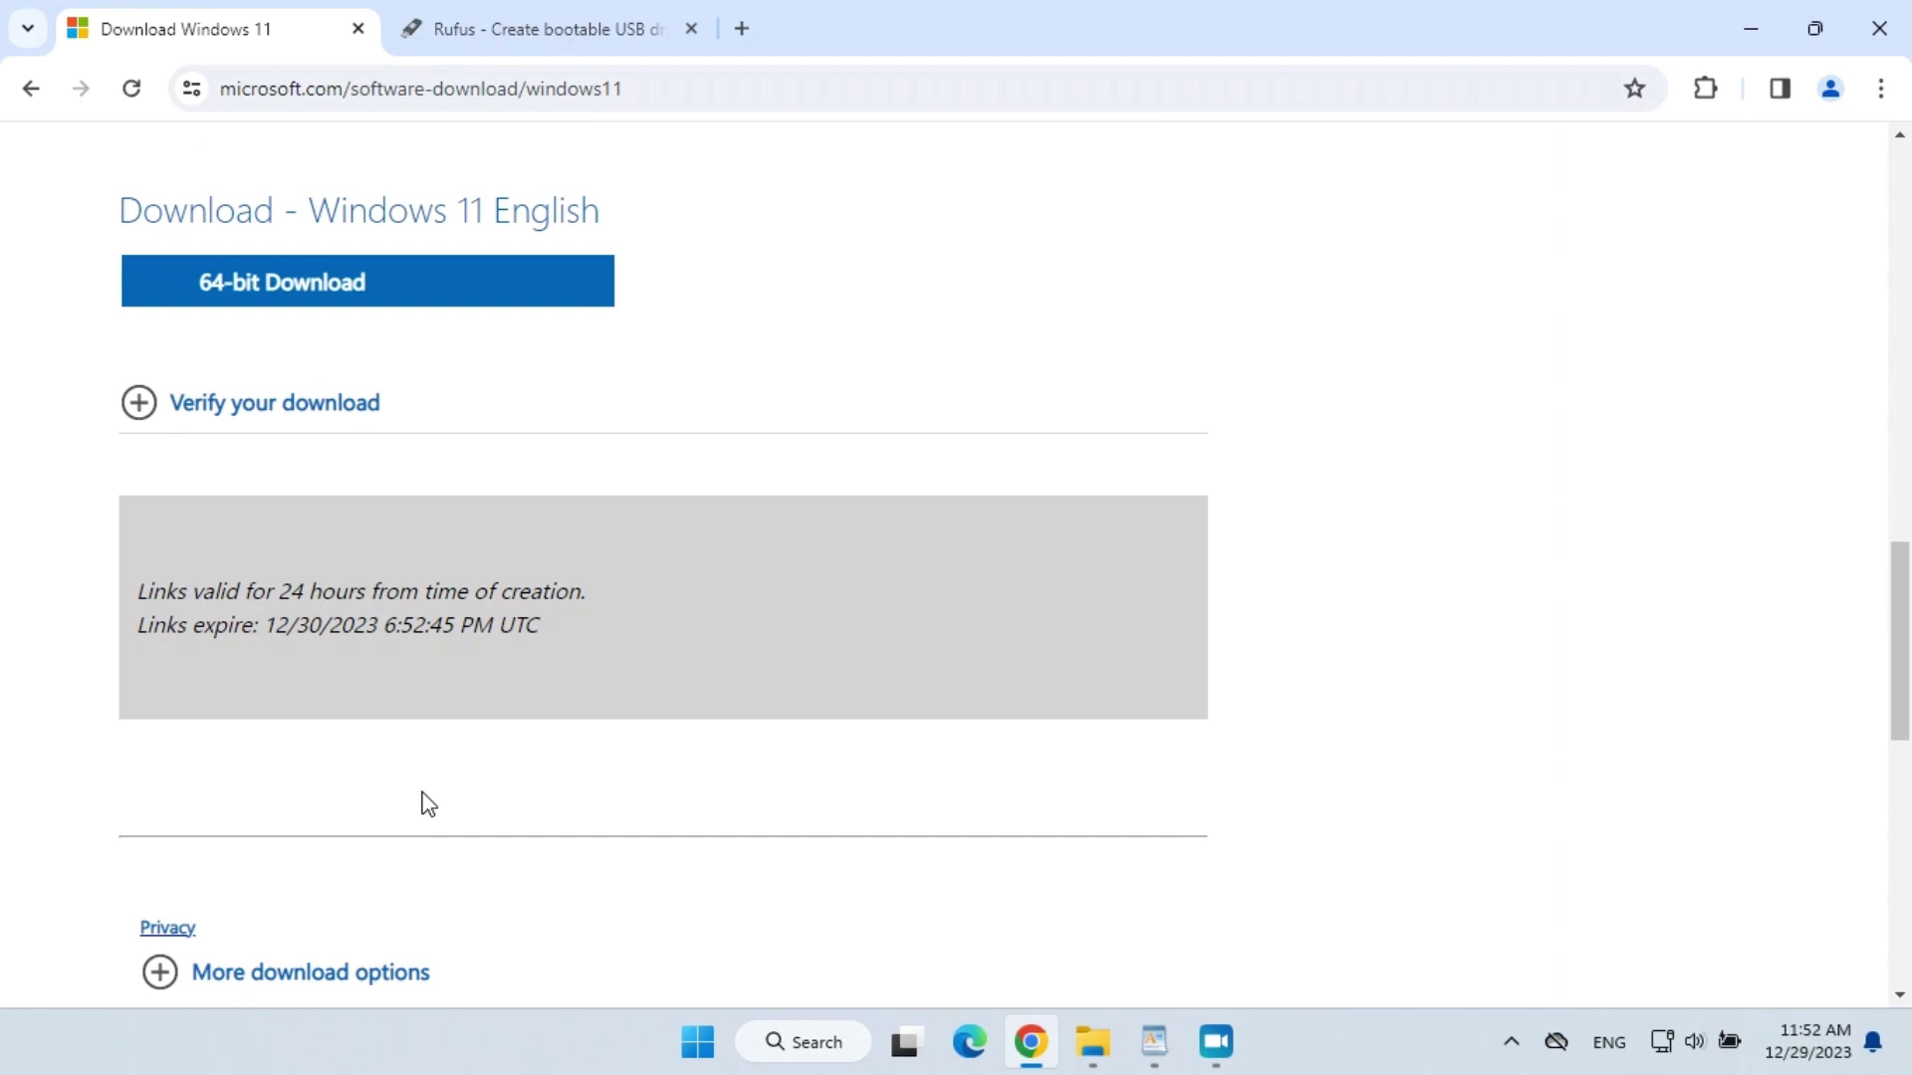
Step: Download the 64-bit Windows 11 ISO and follow its progress until complete
click(254, 296)
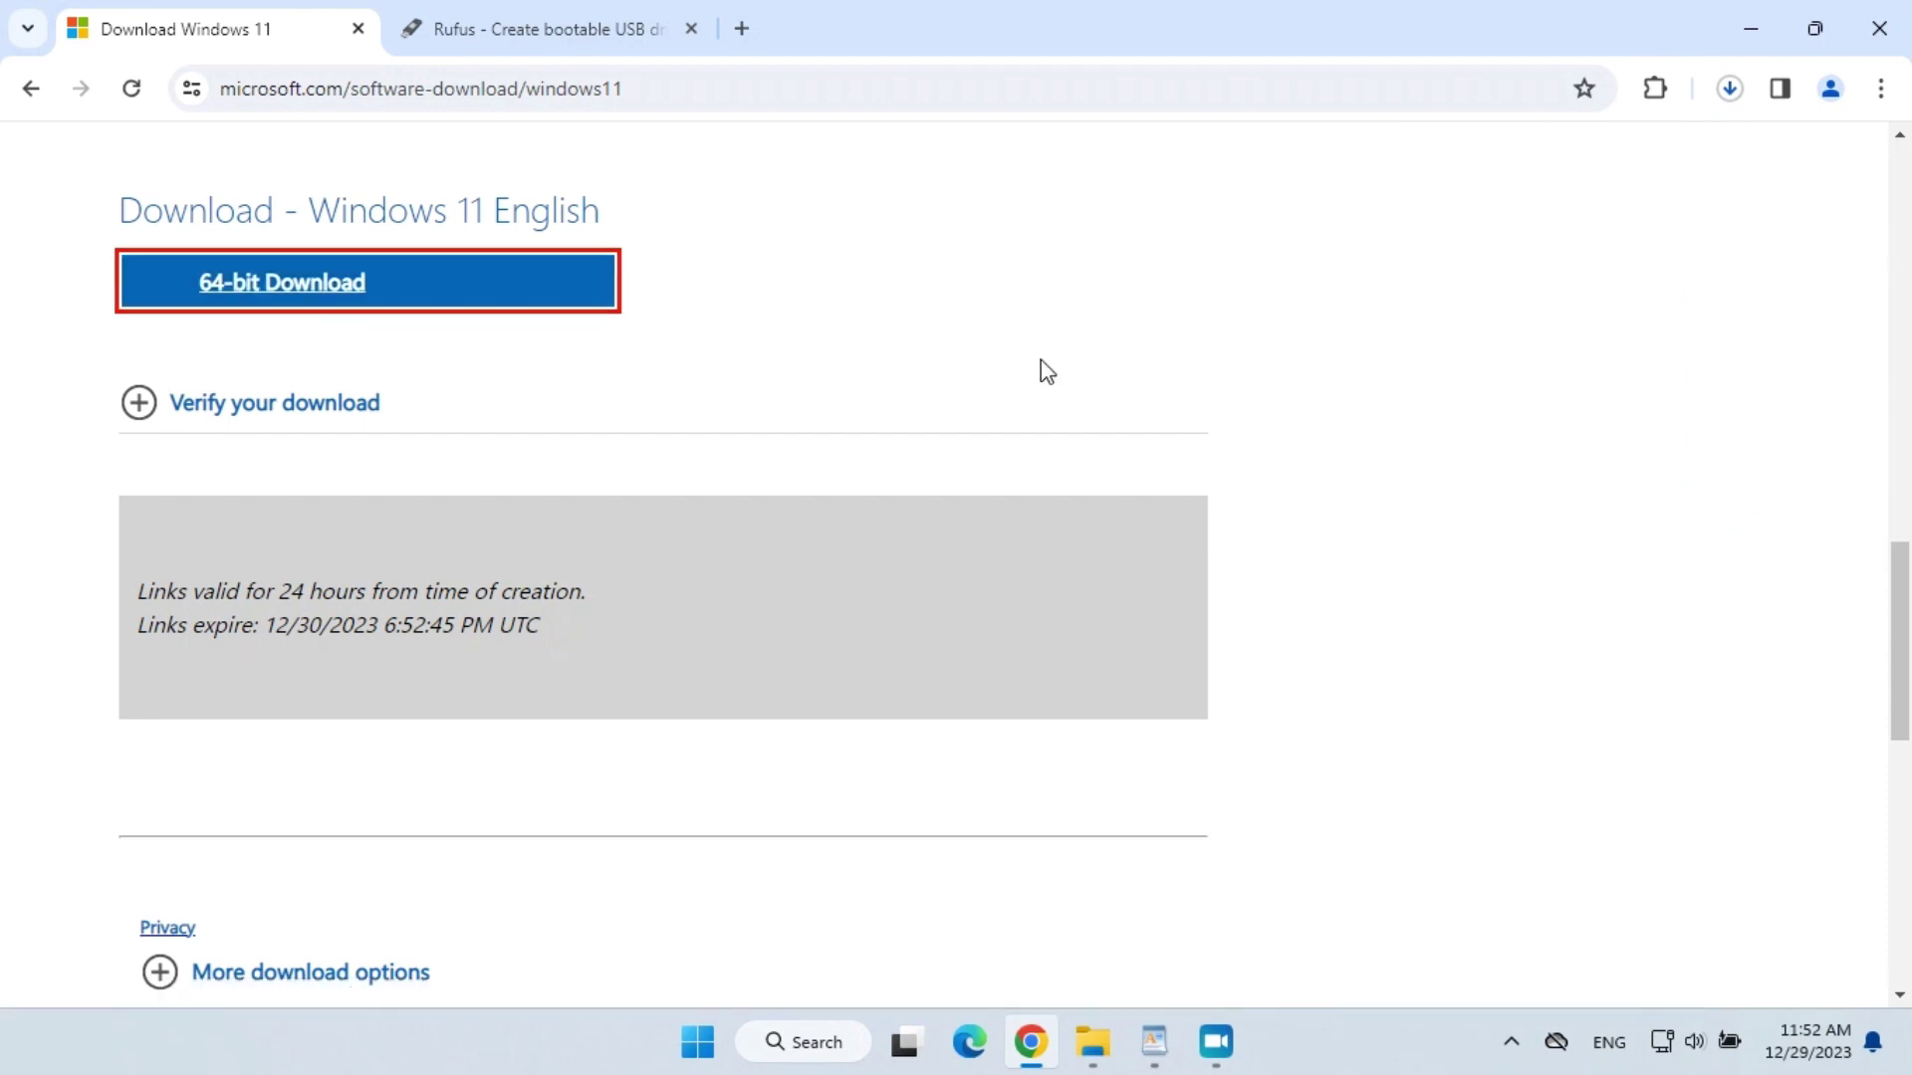
click(1737, 102)
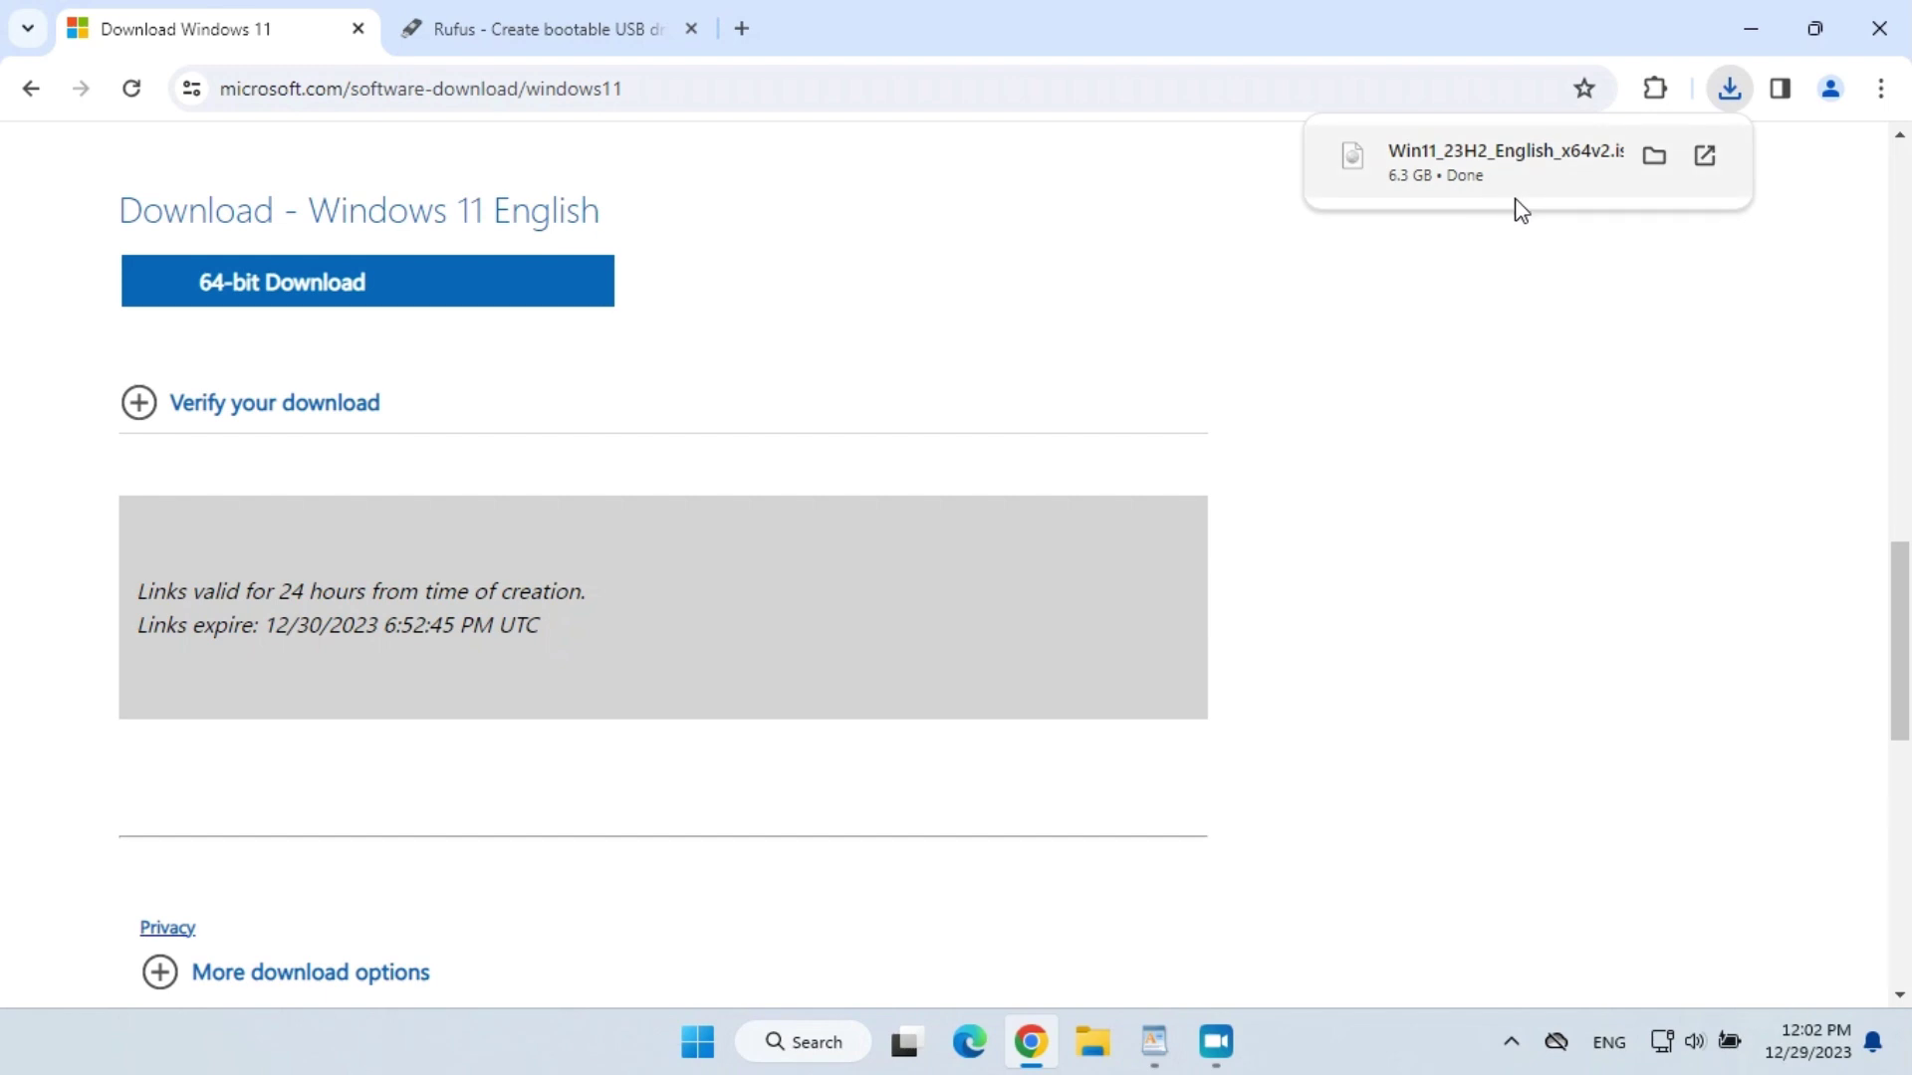
mouse_move(1537, 197)
click(1657, 159)
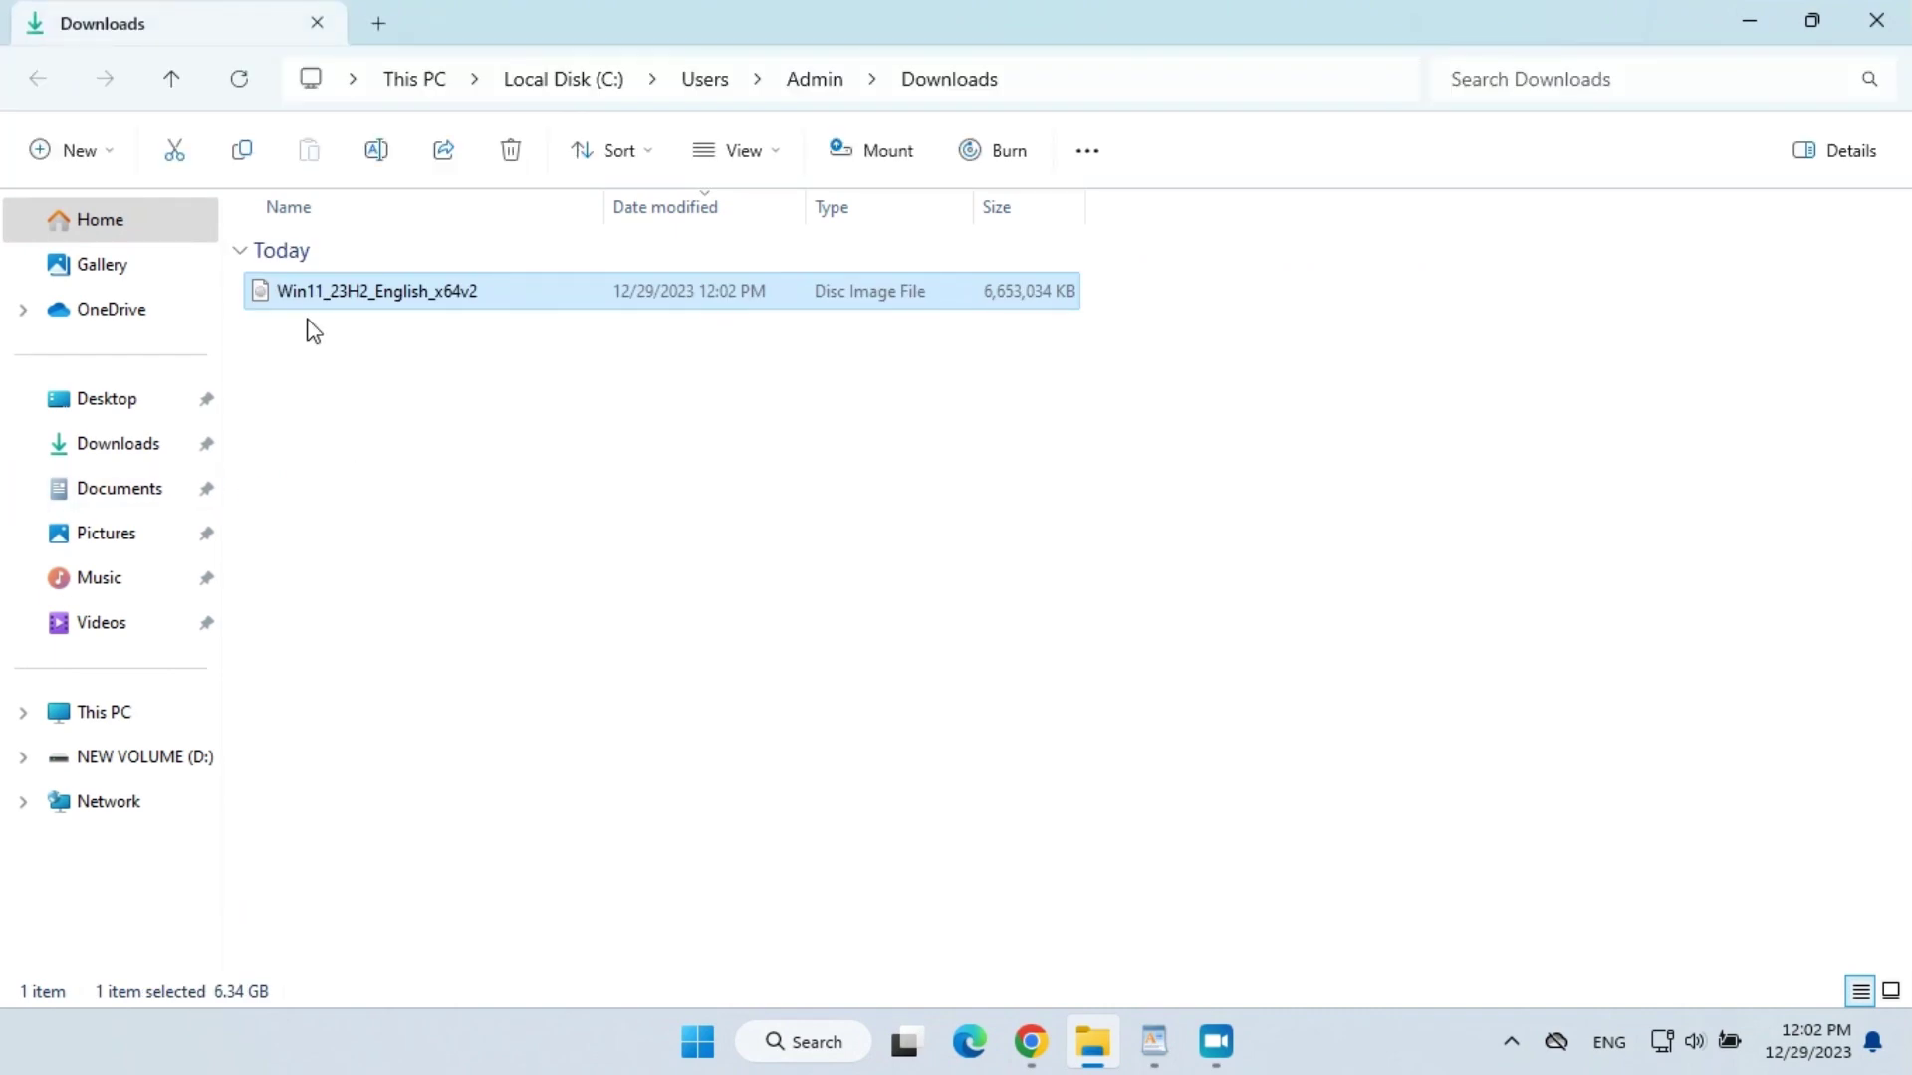
click(1750, 23)
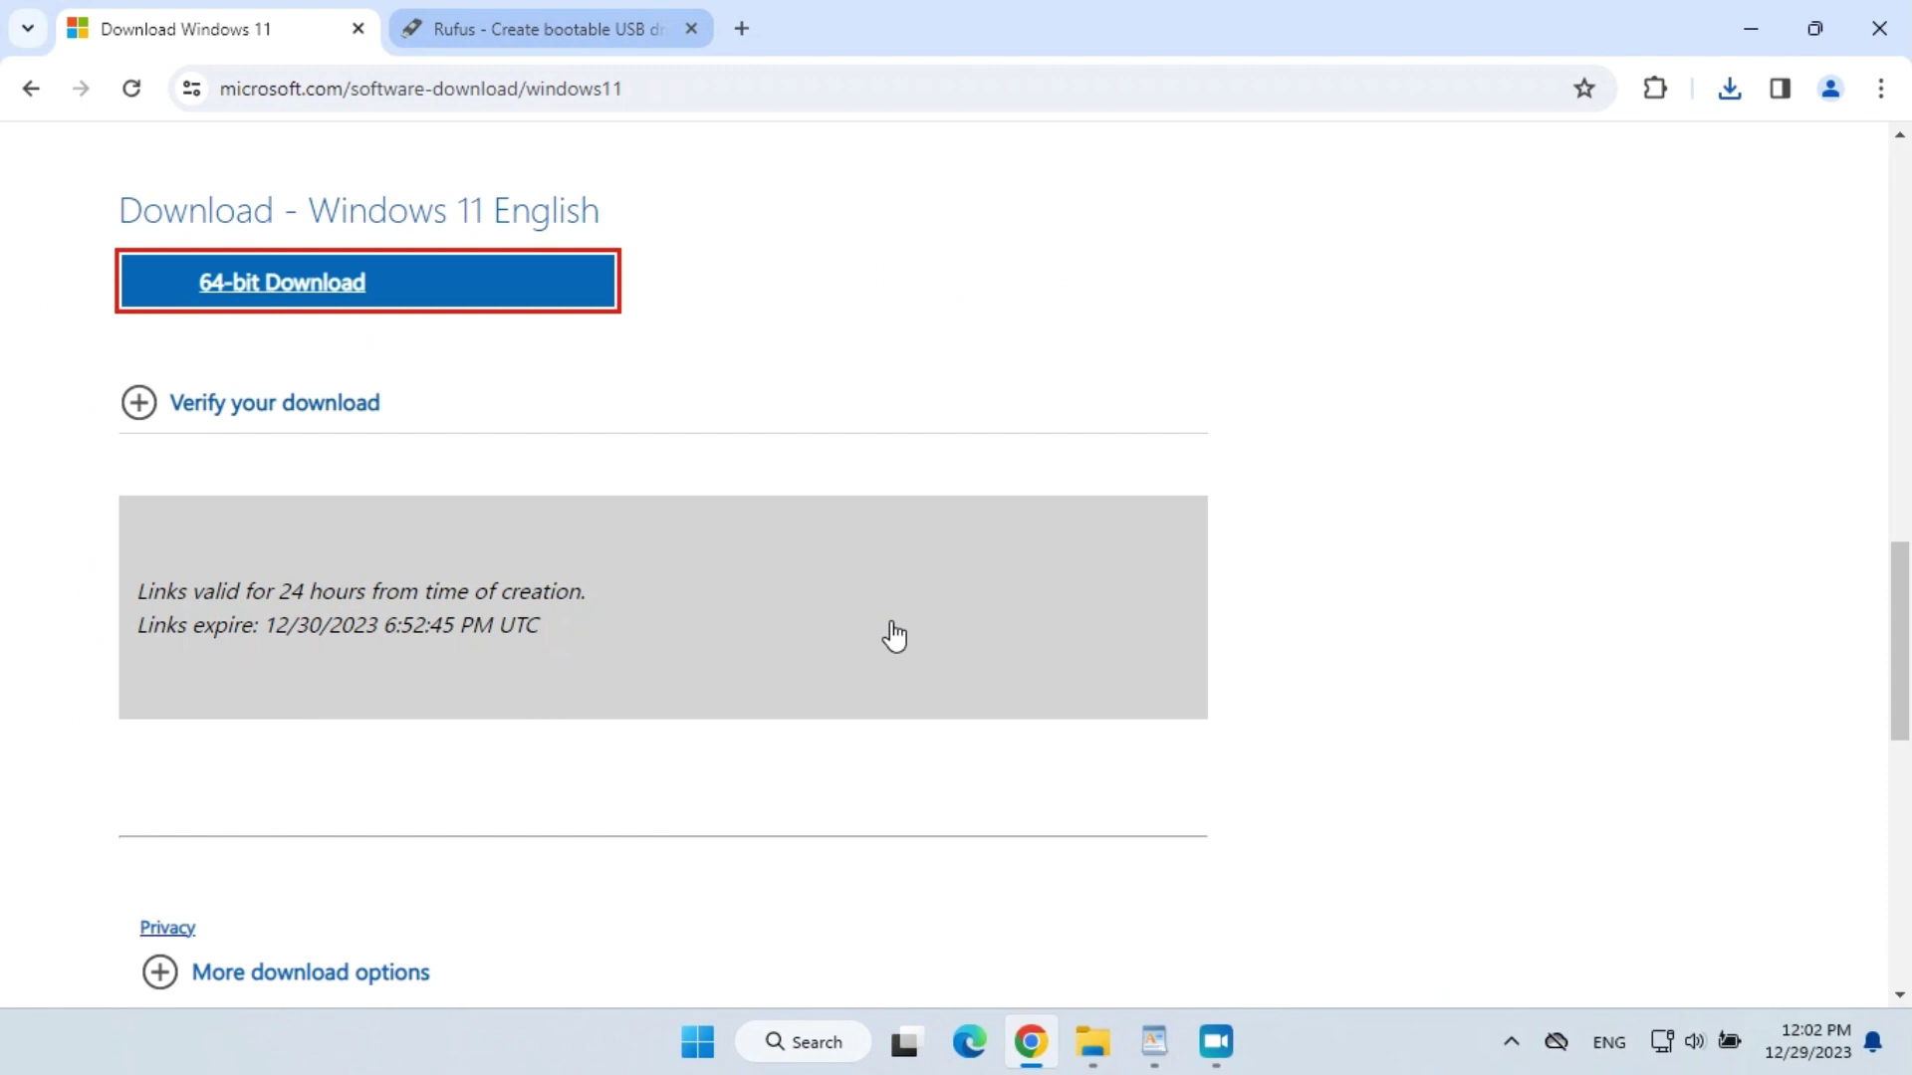
click(1154, 1042)
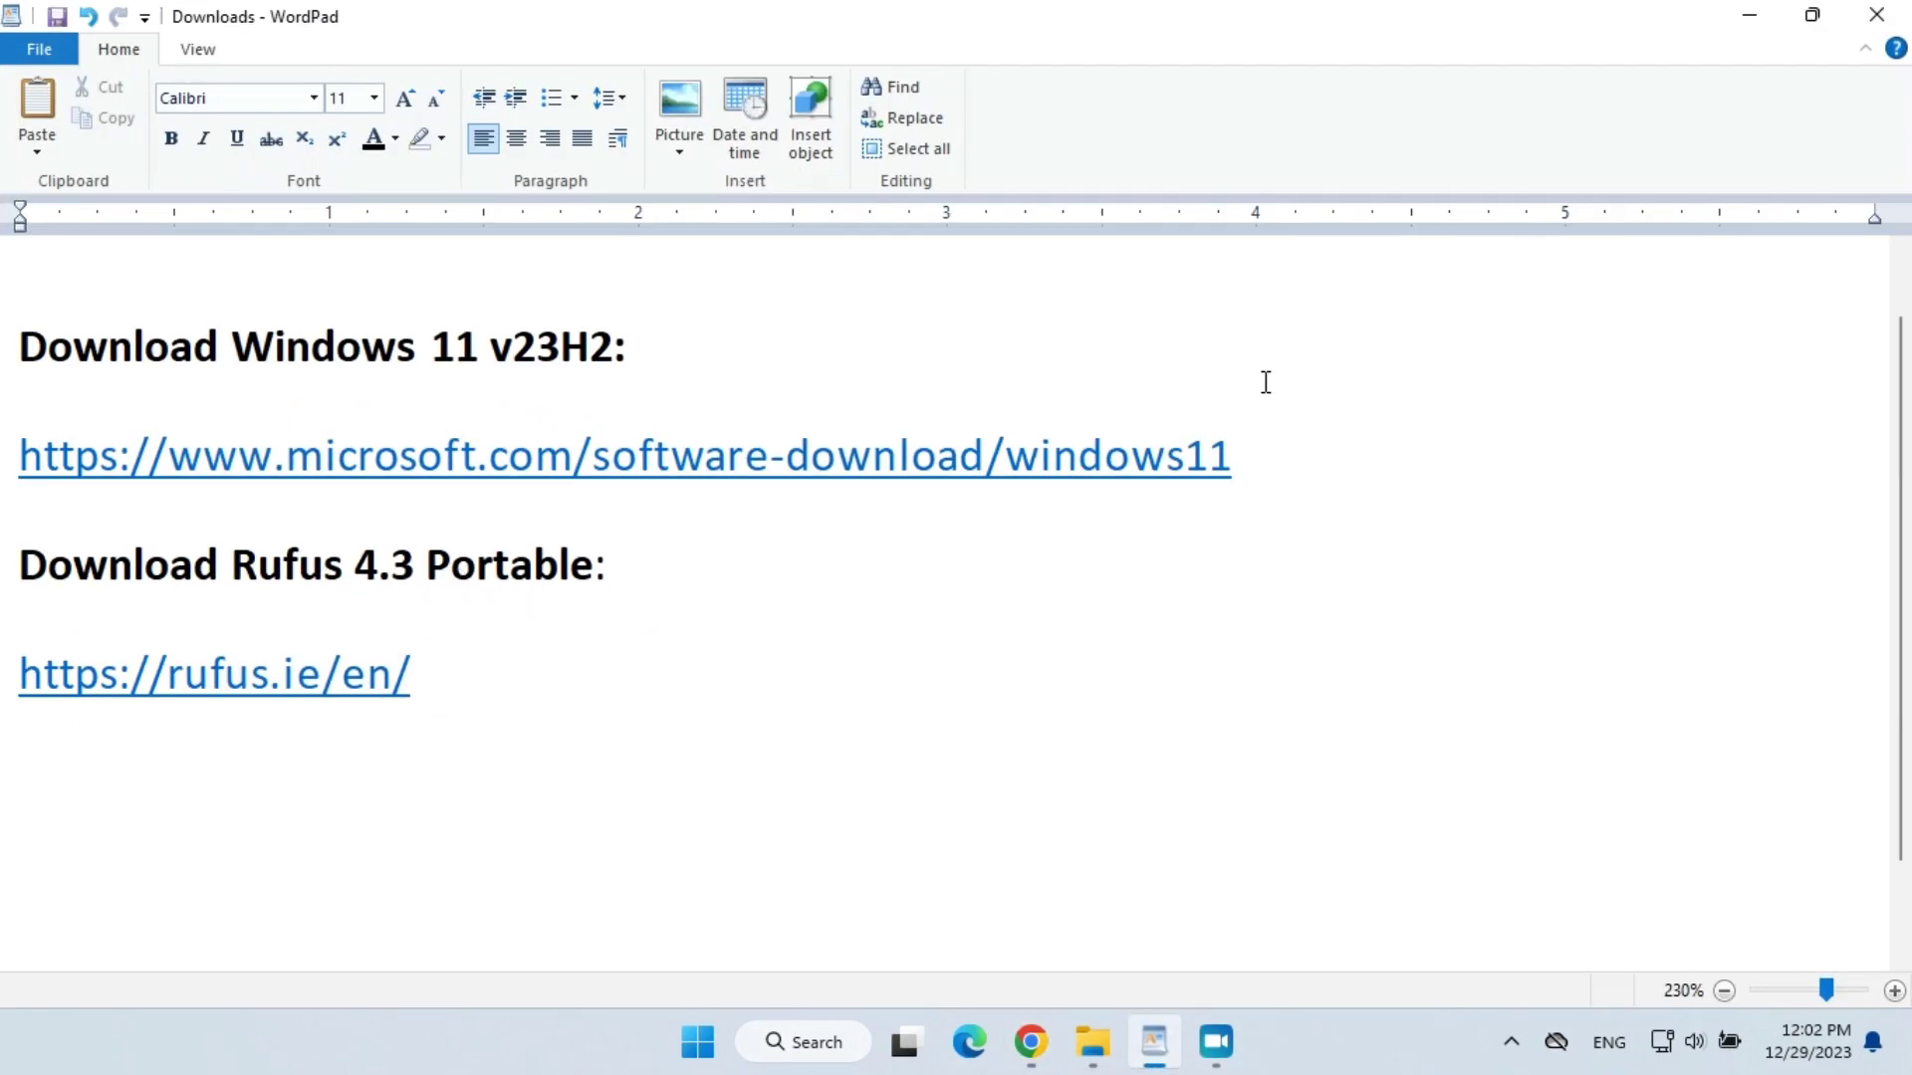
Step: Download the portable rufus-4.3p.exe build from the Rufus website
click(1748, 15)
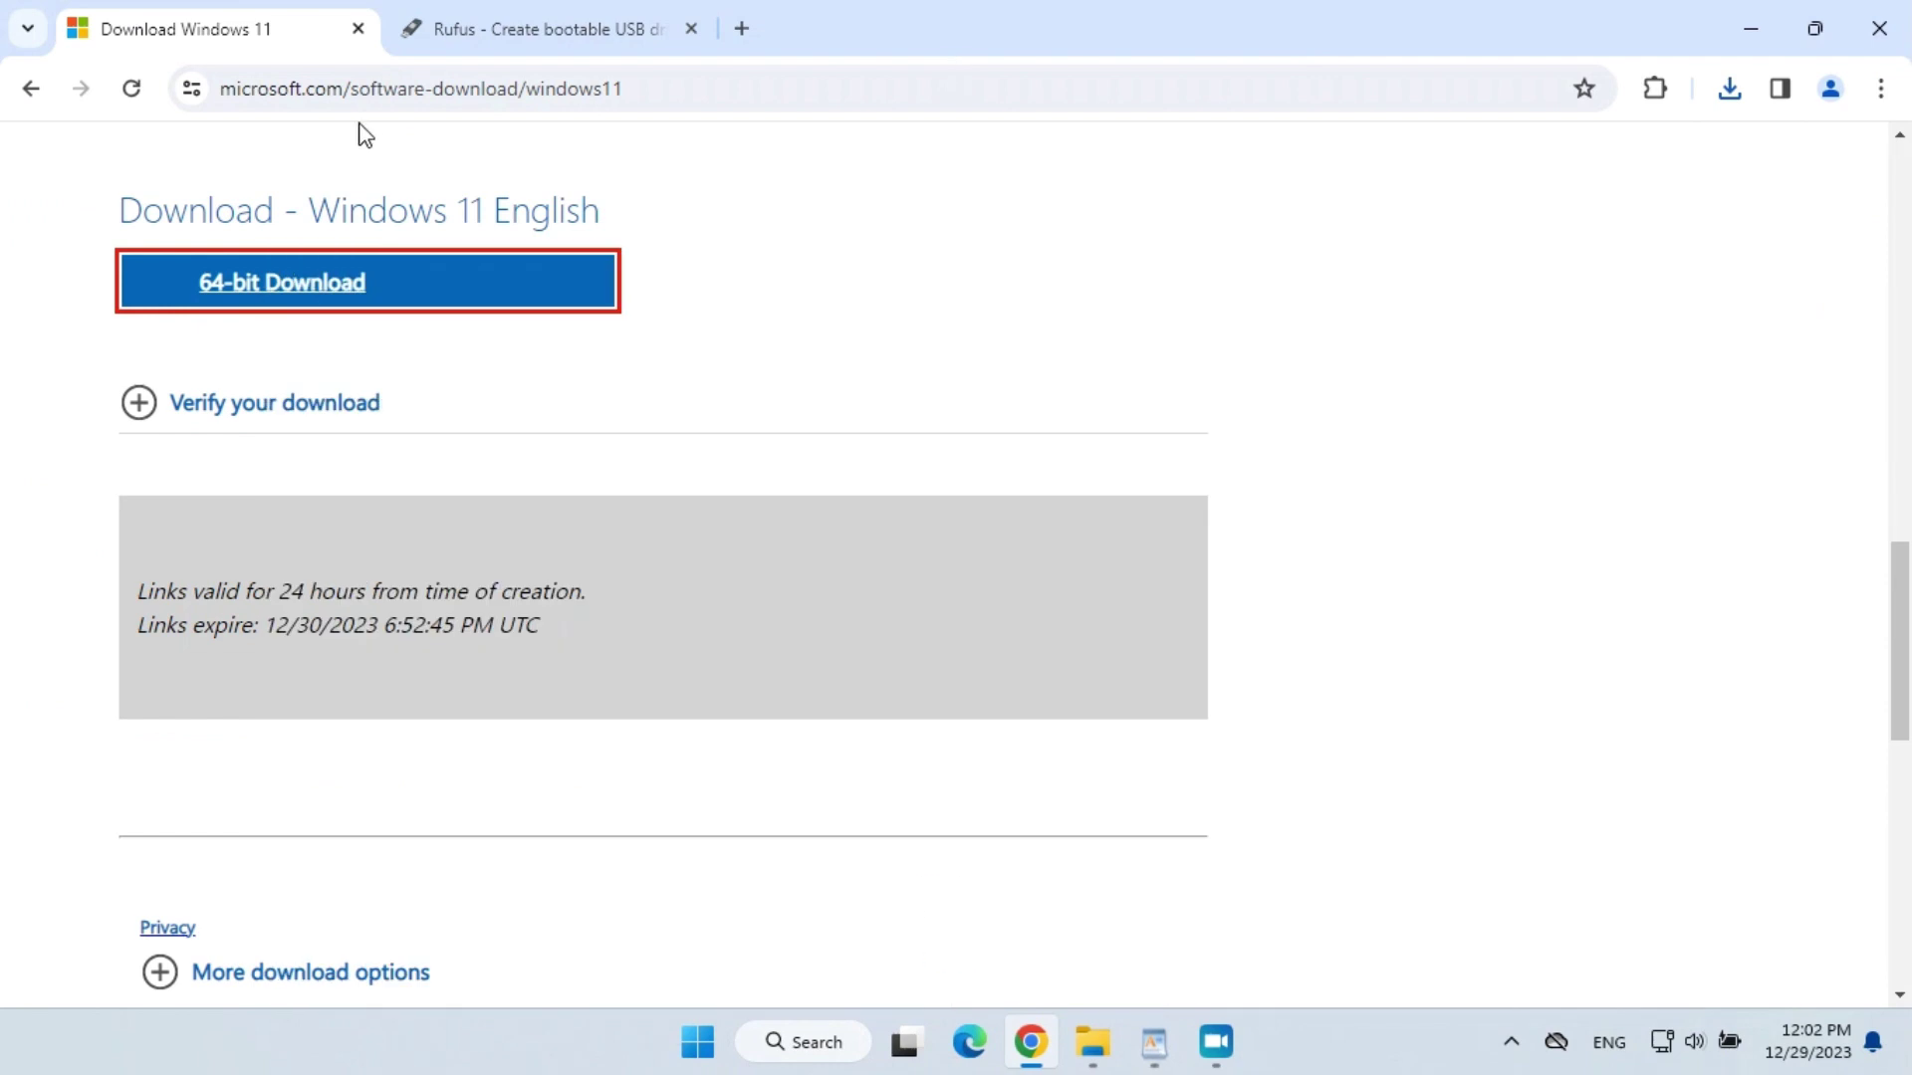
click(528, 39)
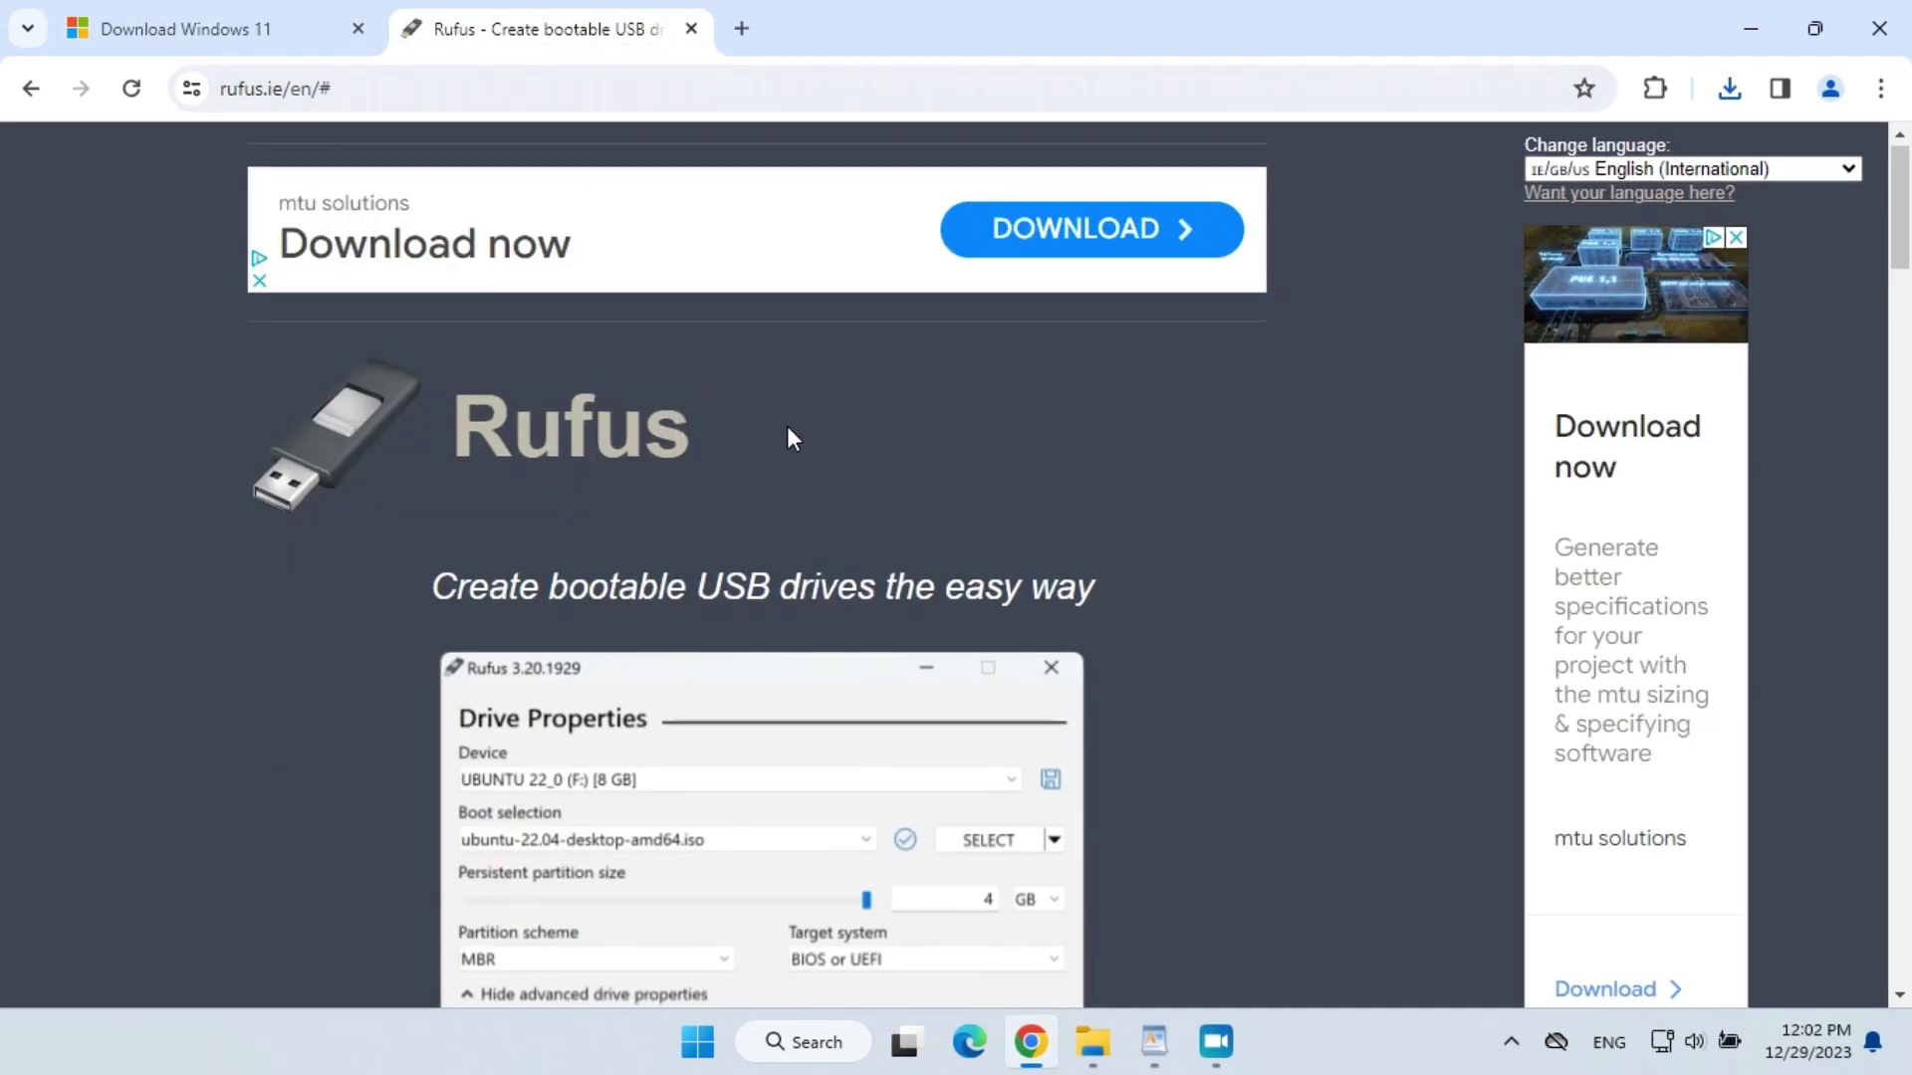
scroll(790, 438, down, 8)
scroll(789, 428, down, 7)
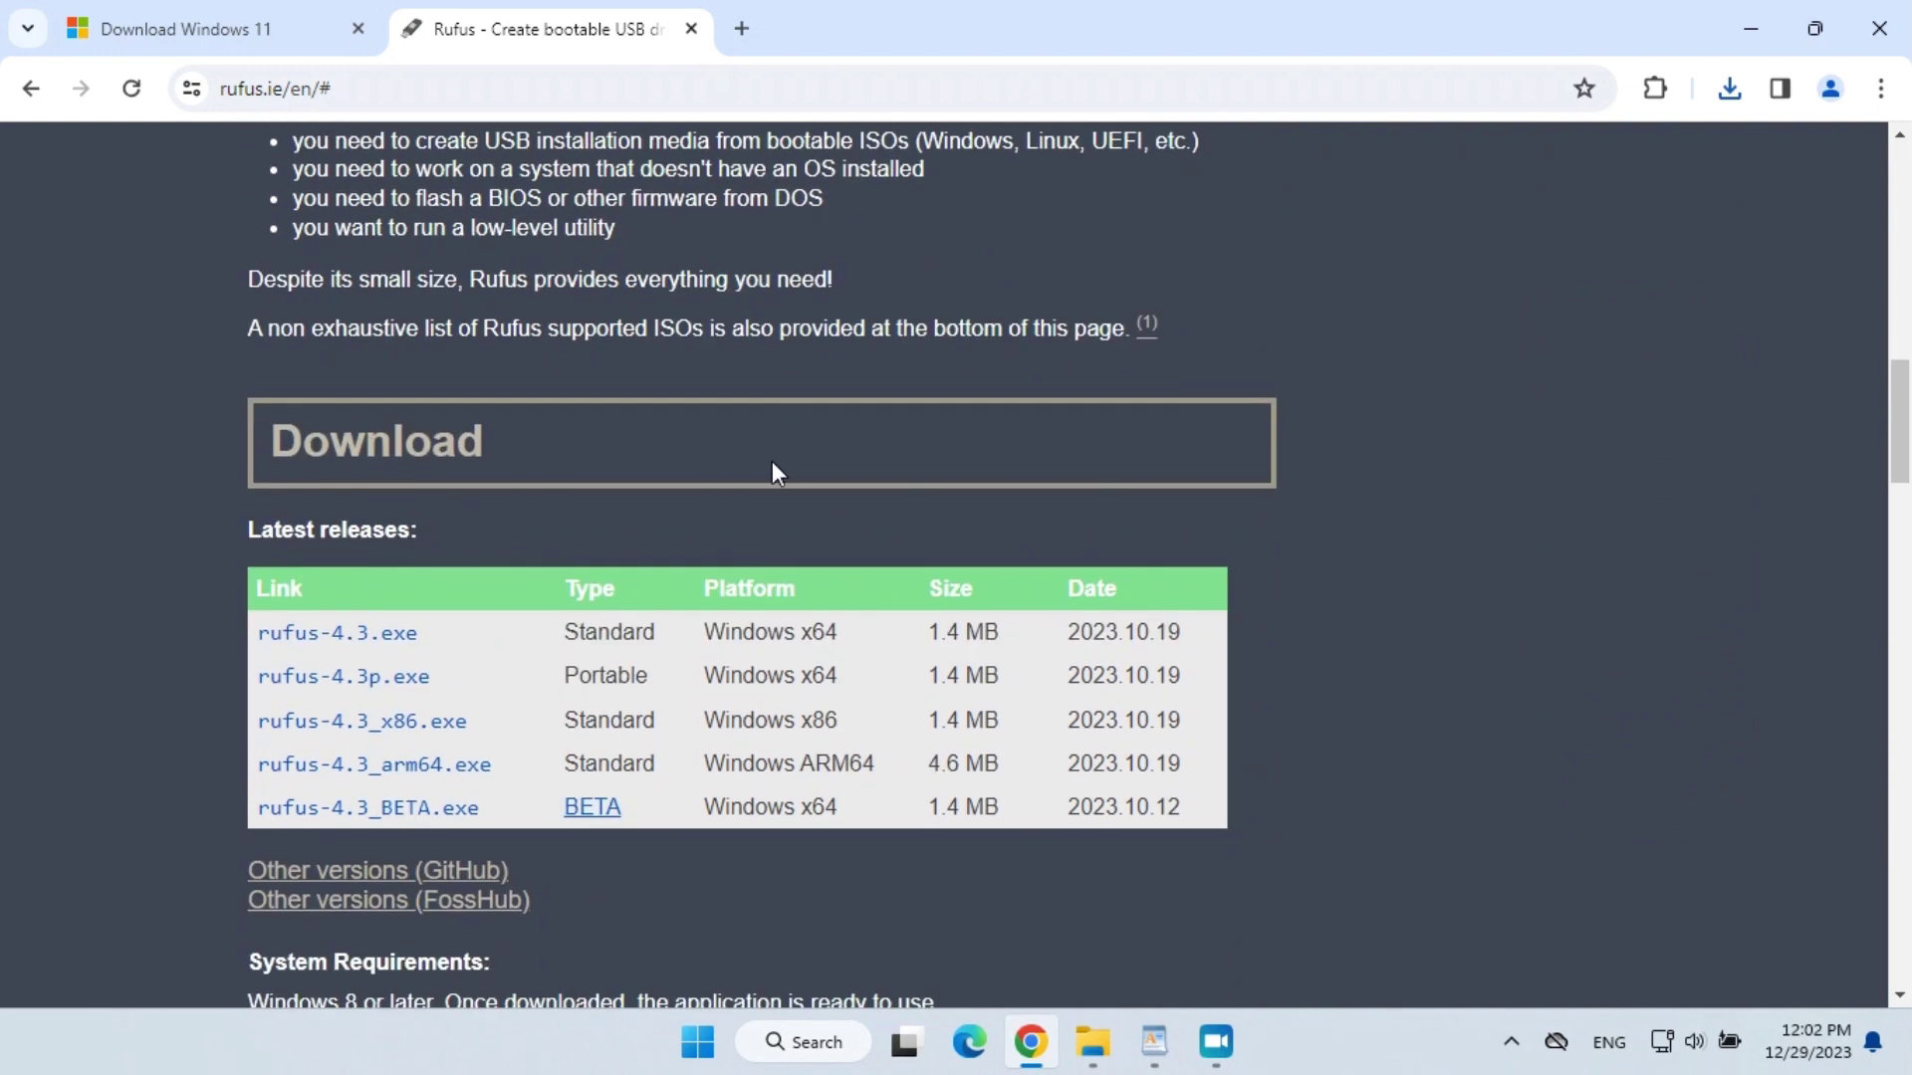
click(404, 687)
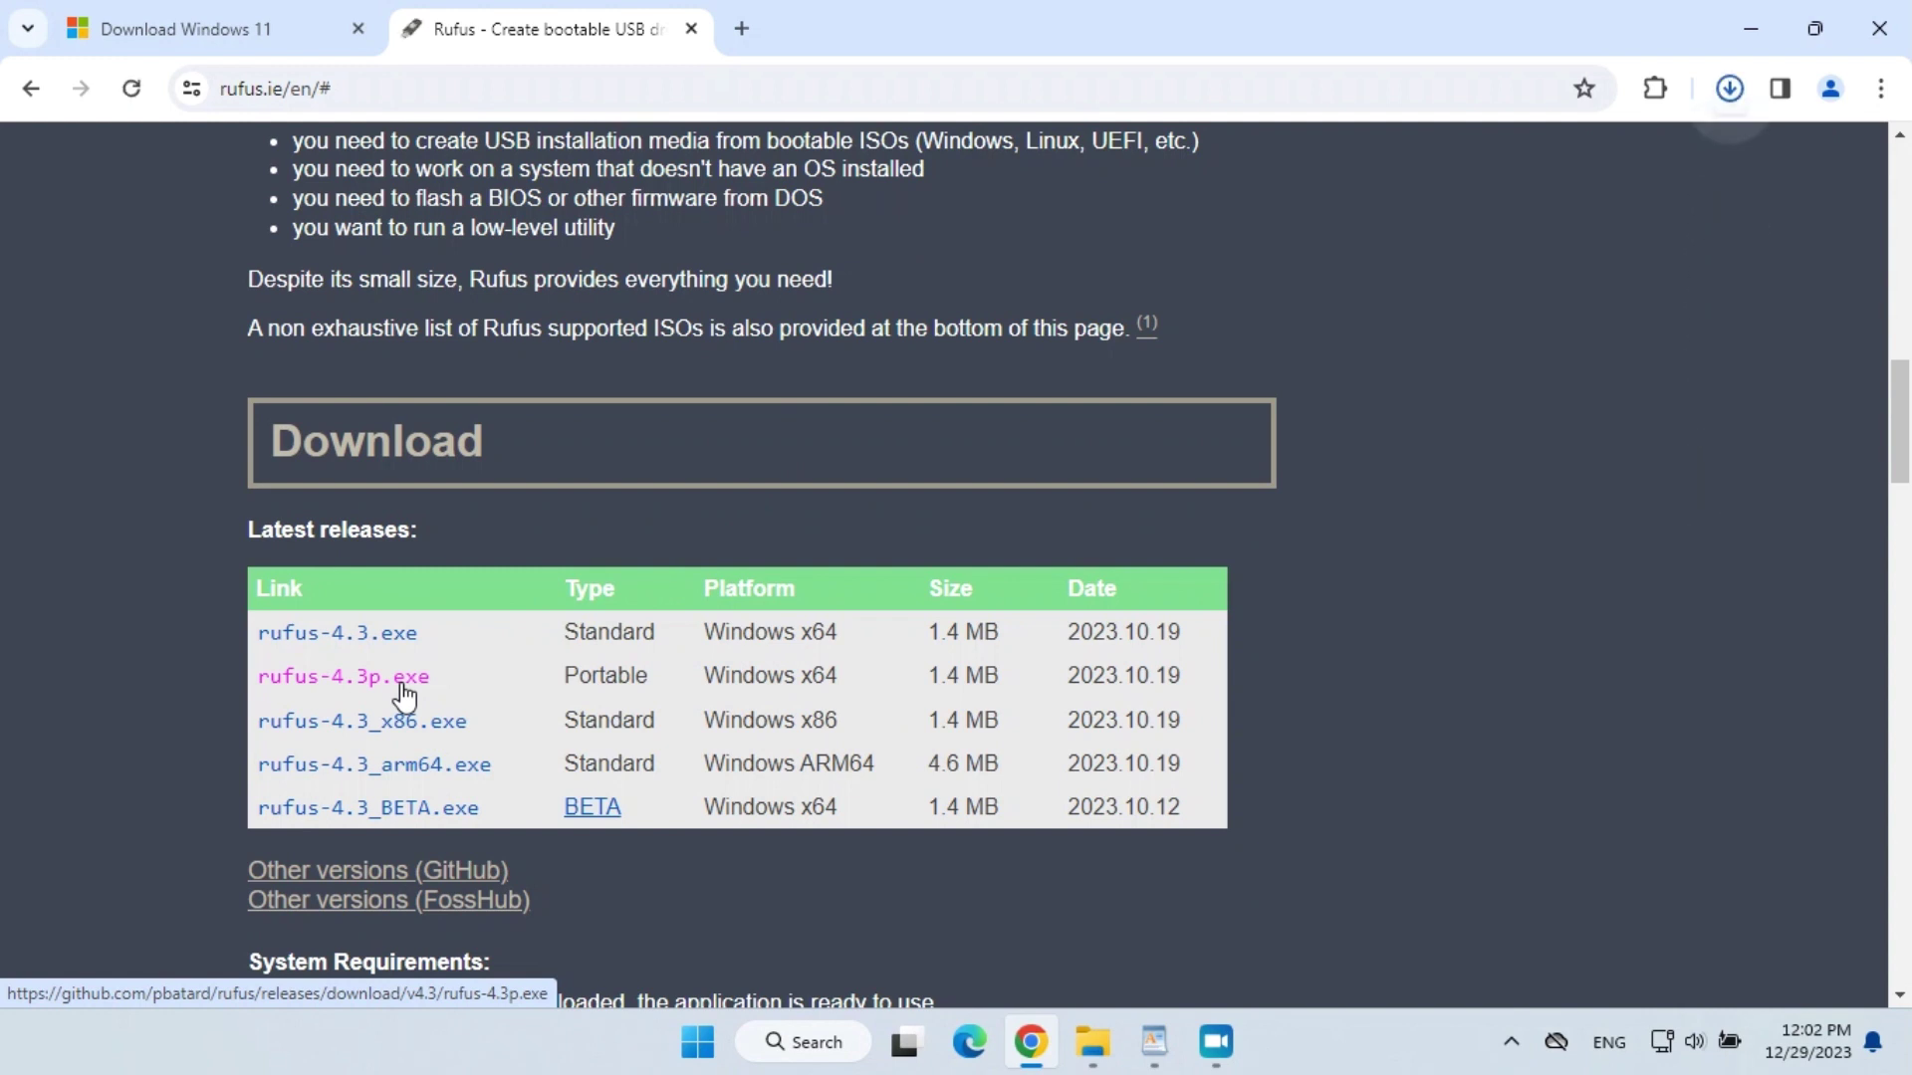
Step: Show the downloaded rufus-4.3p file in its Downloads folder
click(1729, 88)
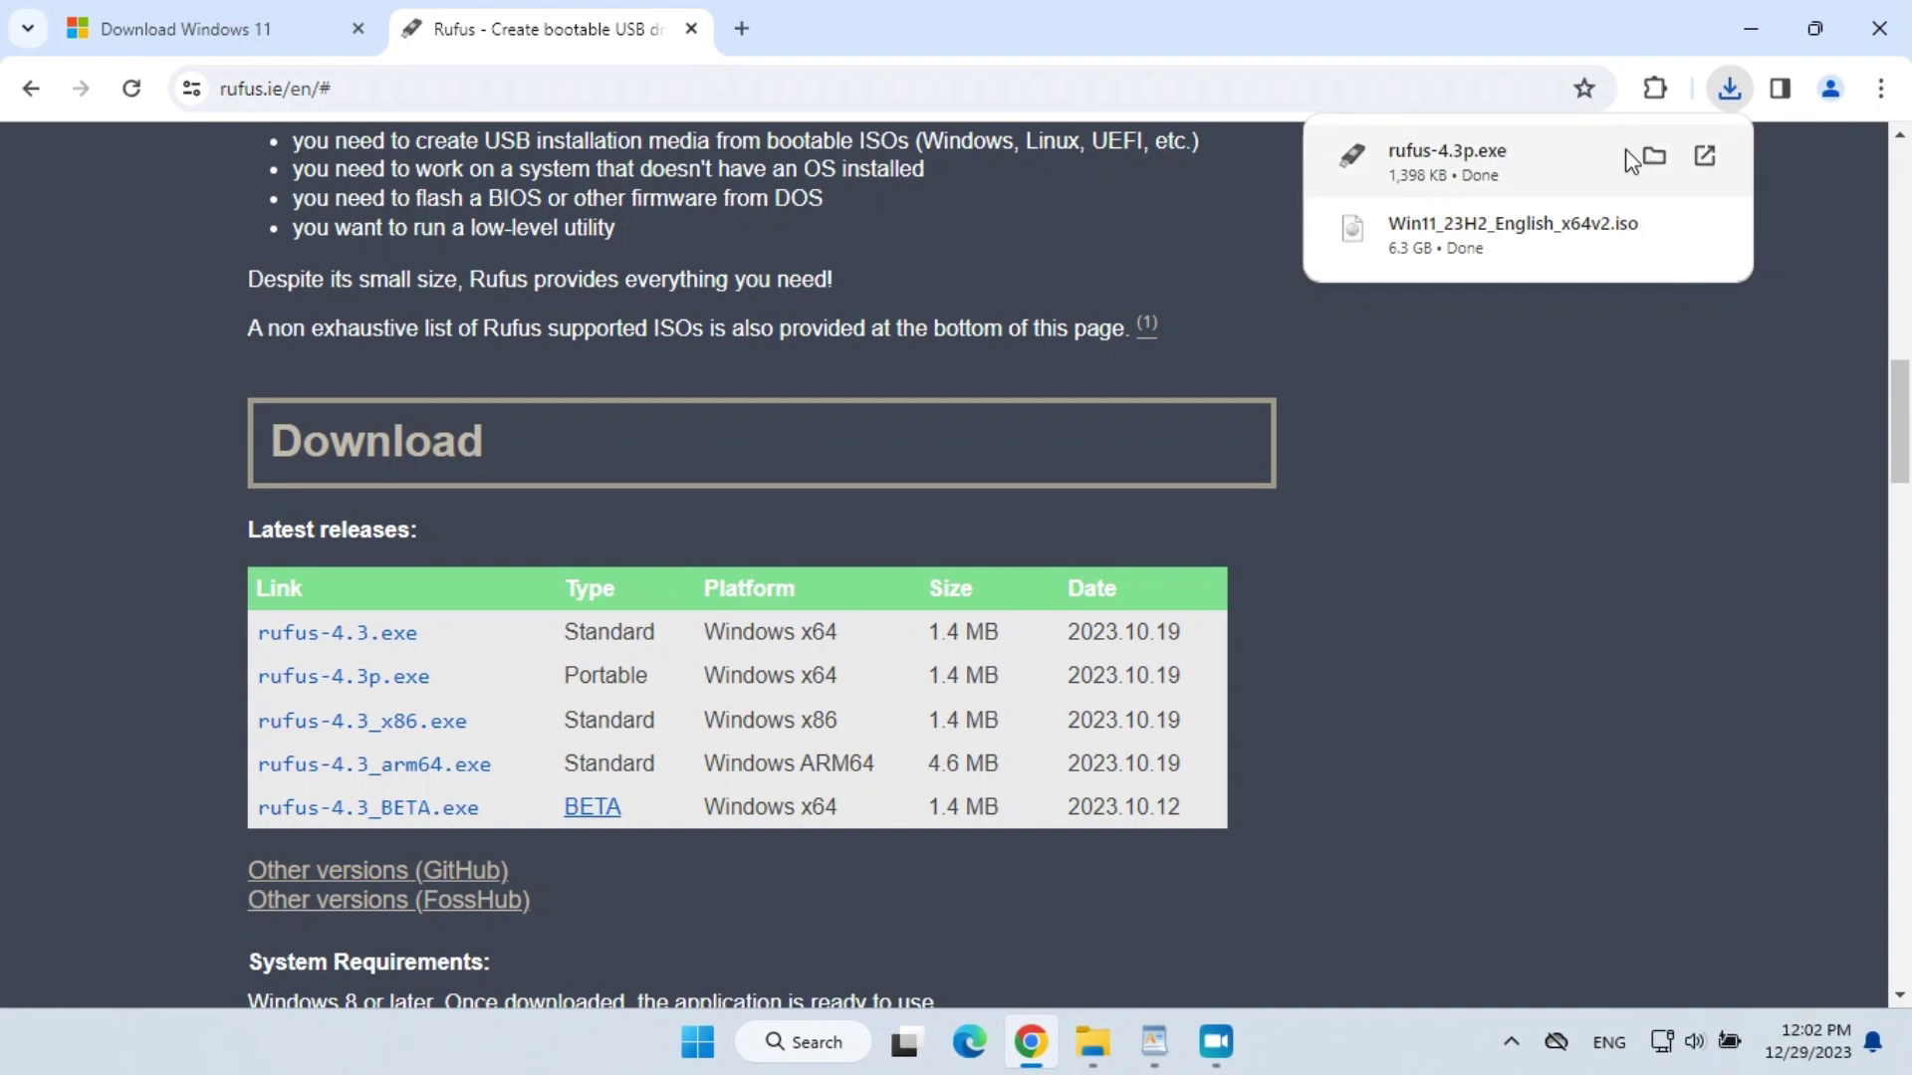
click(1645, 153)
click(891, 610)
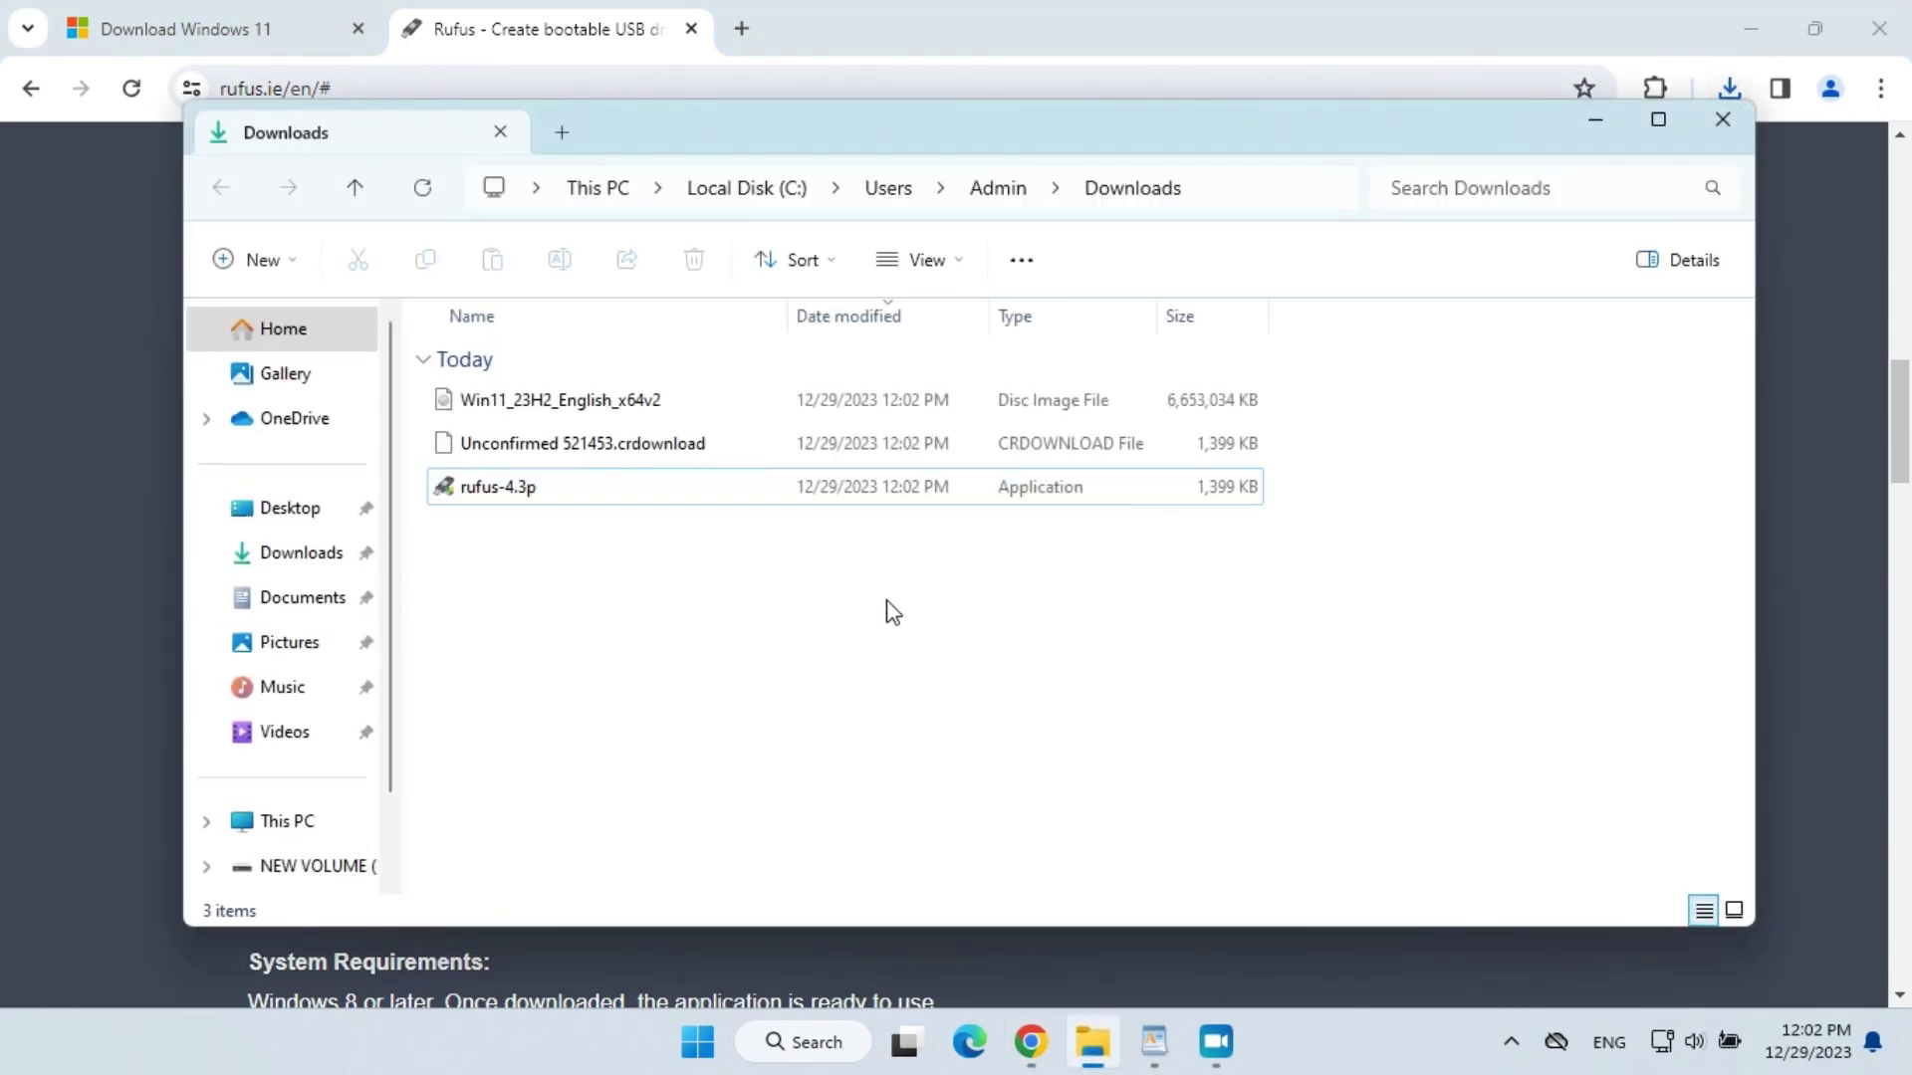
right_click(891, 609)
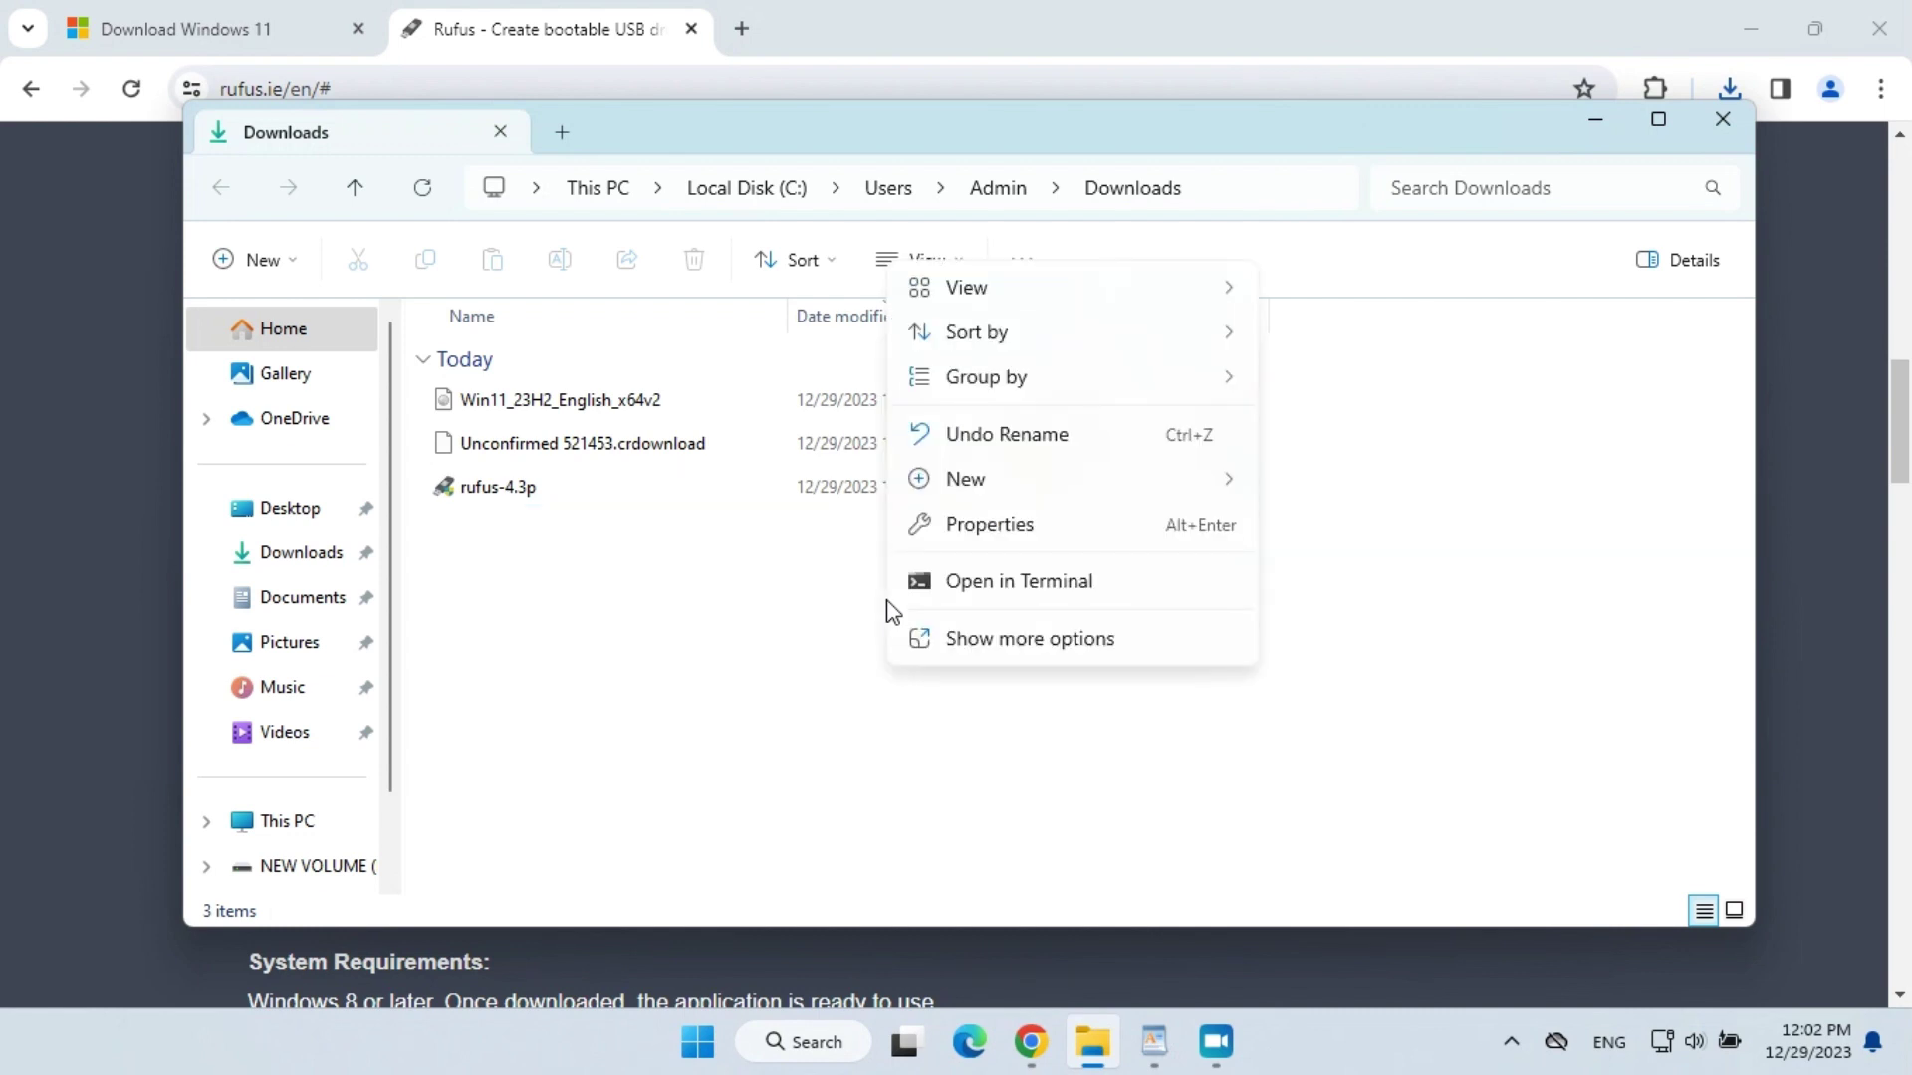
key(Escape)
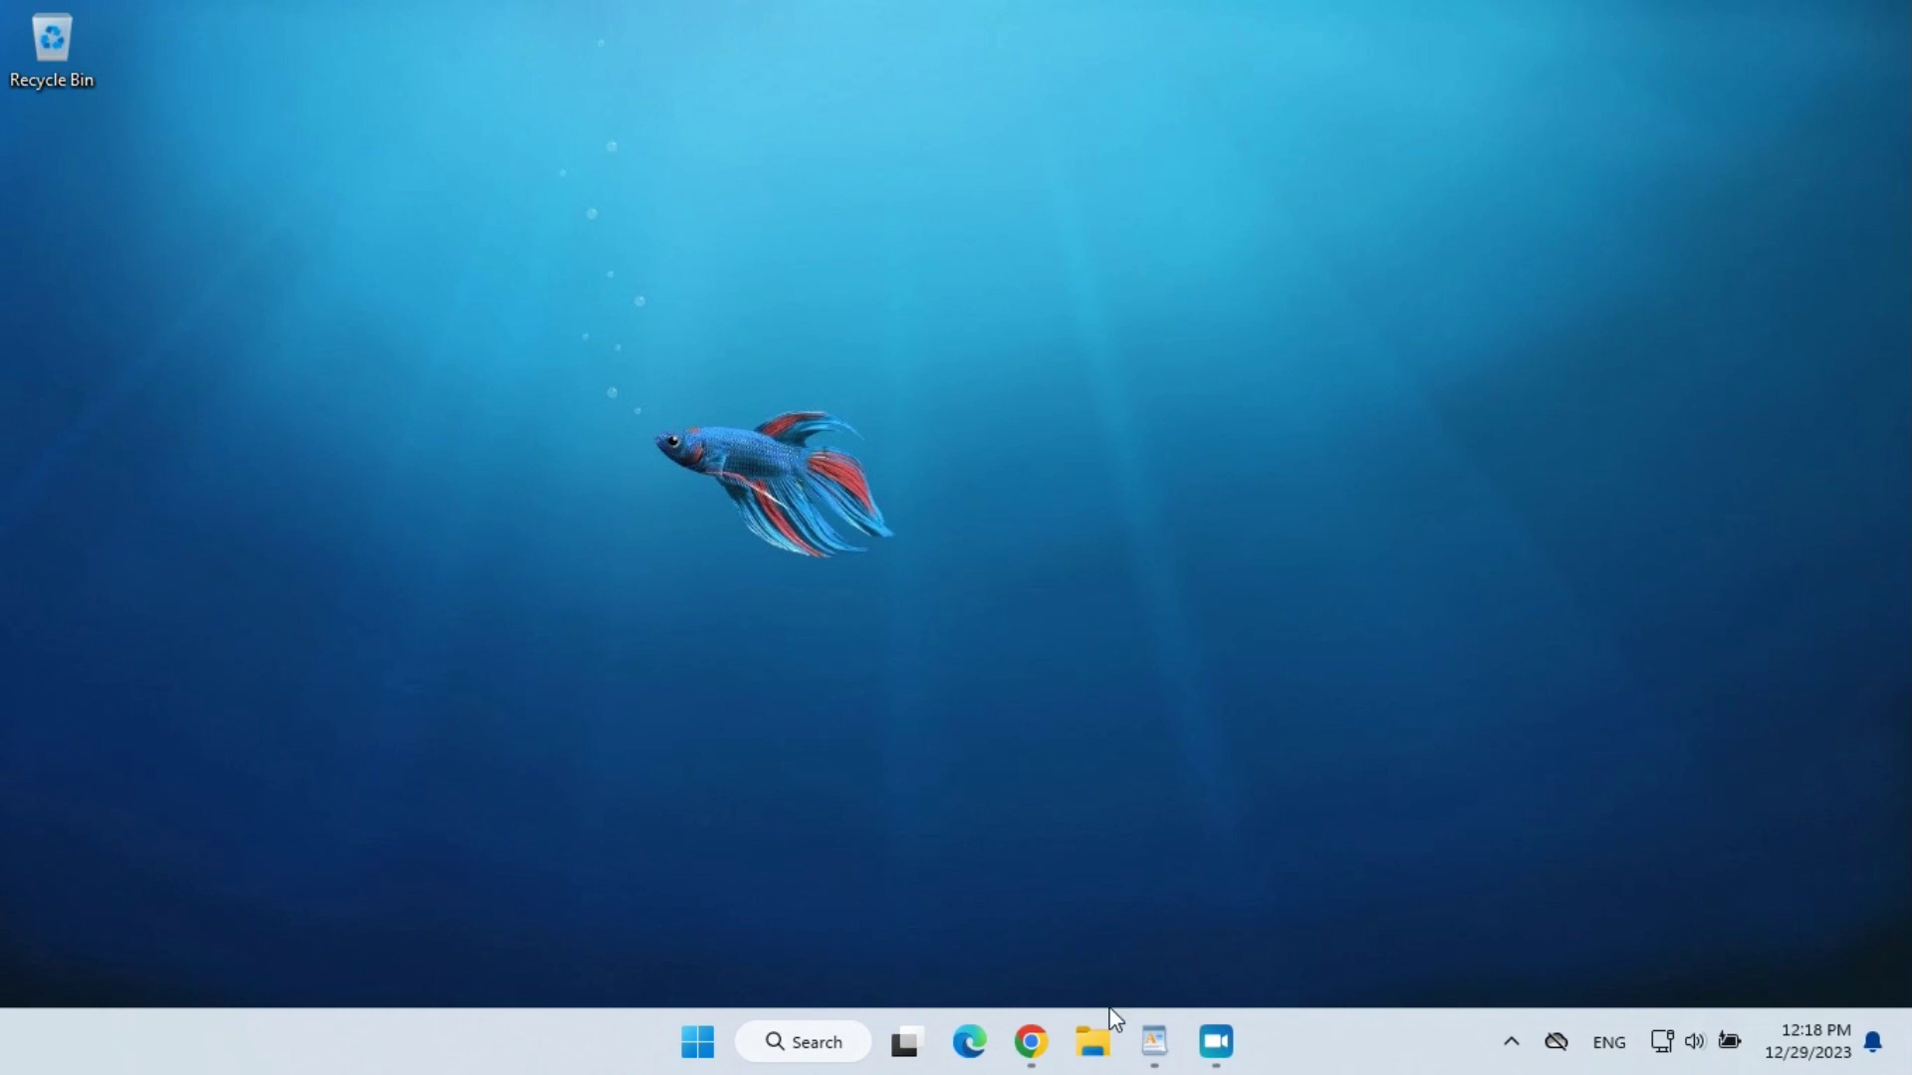
Step: Close the empty Flash Drive (D:) window and select rufus-4.3p in Downloads
click(1095, 1043)
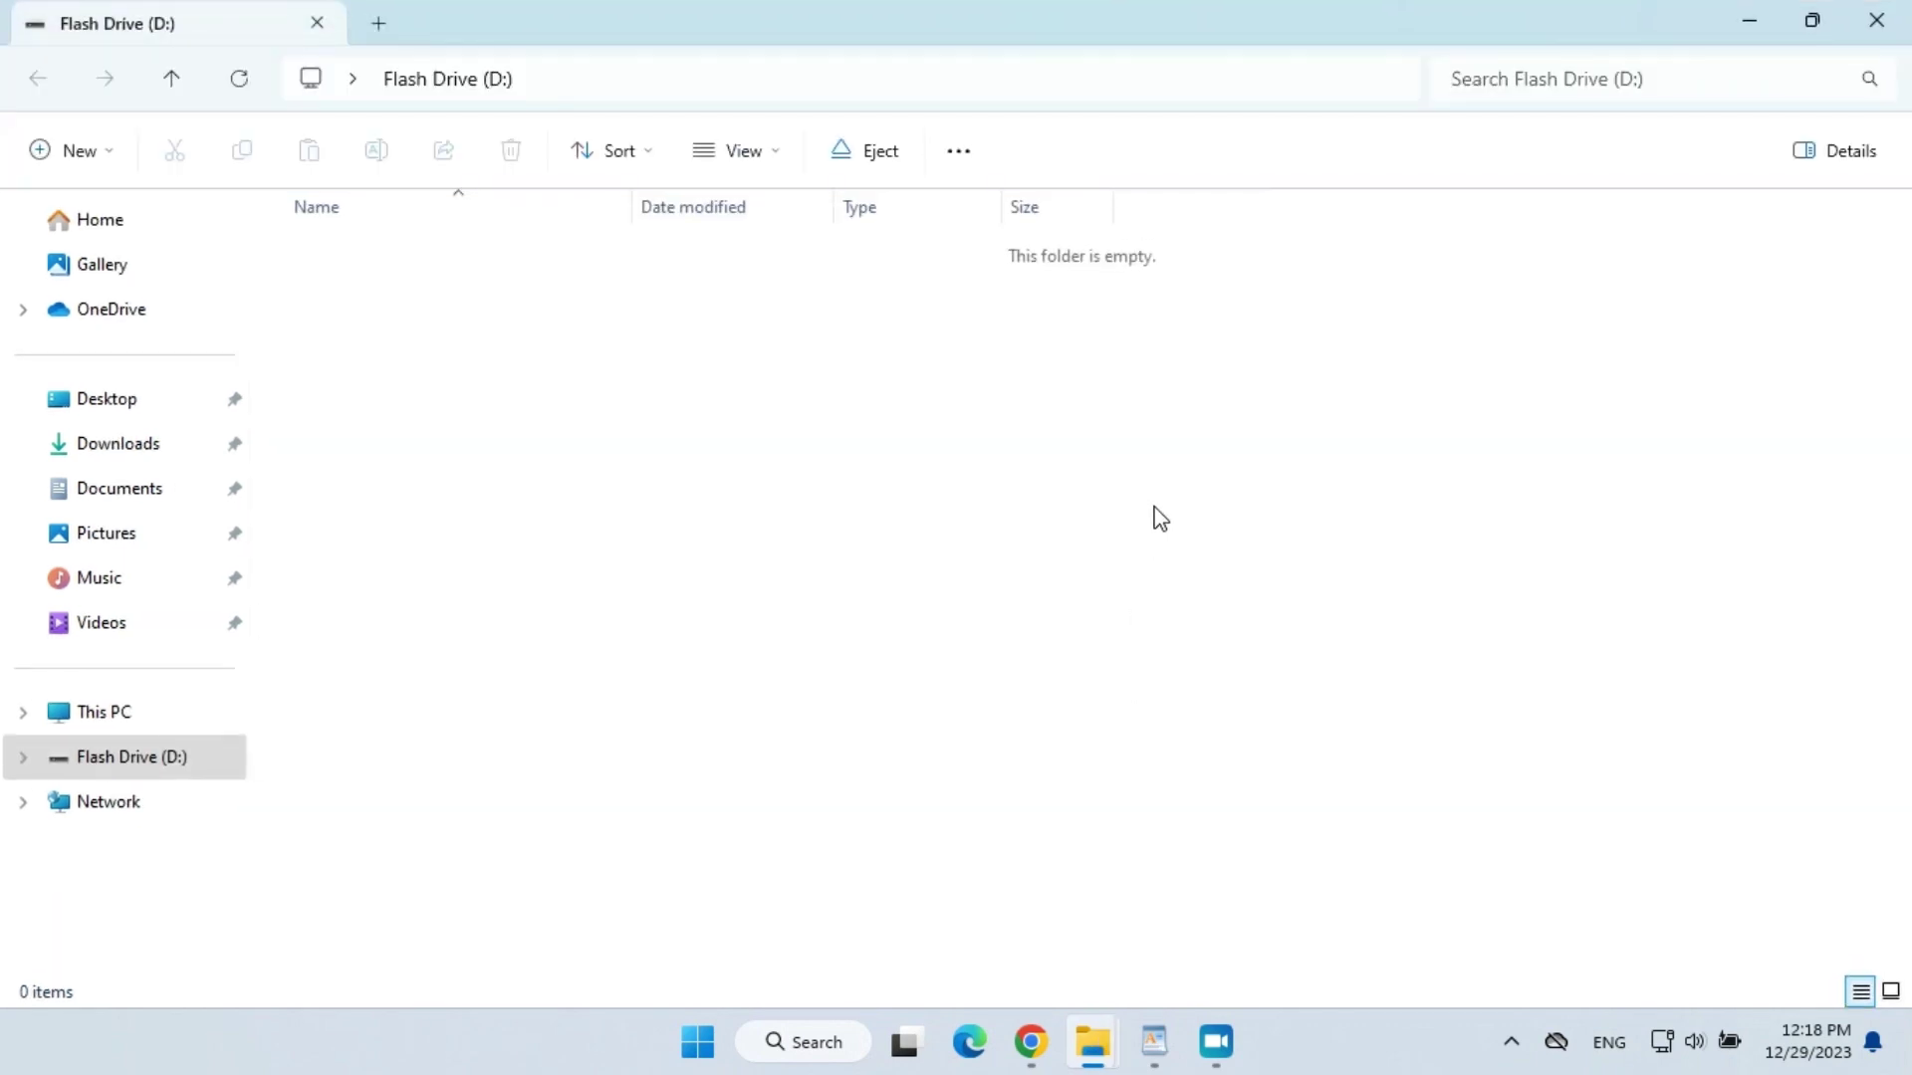
click(1878, 22)
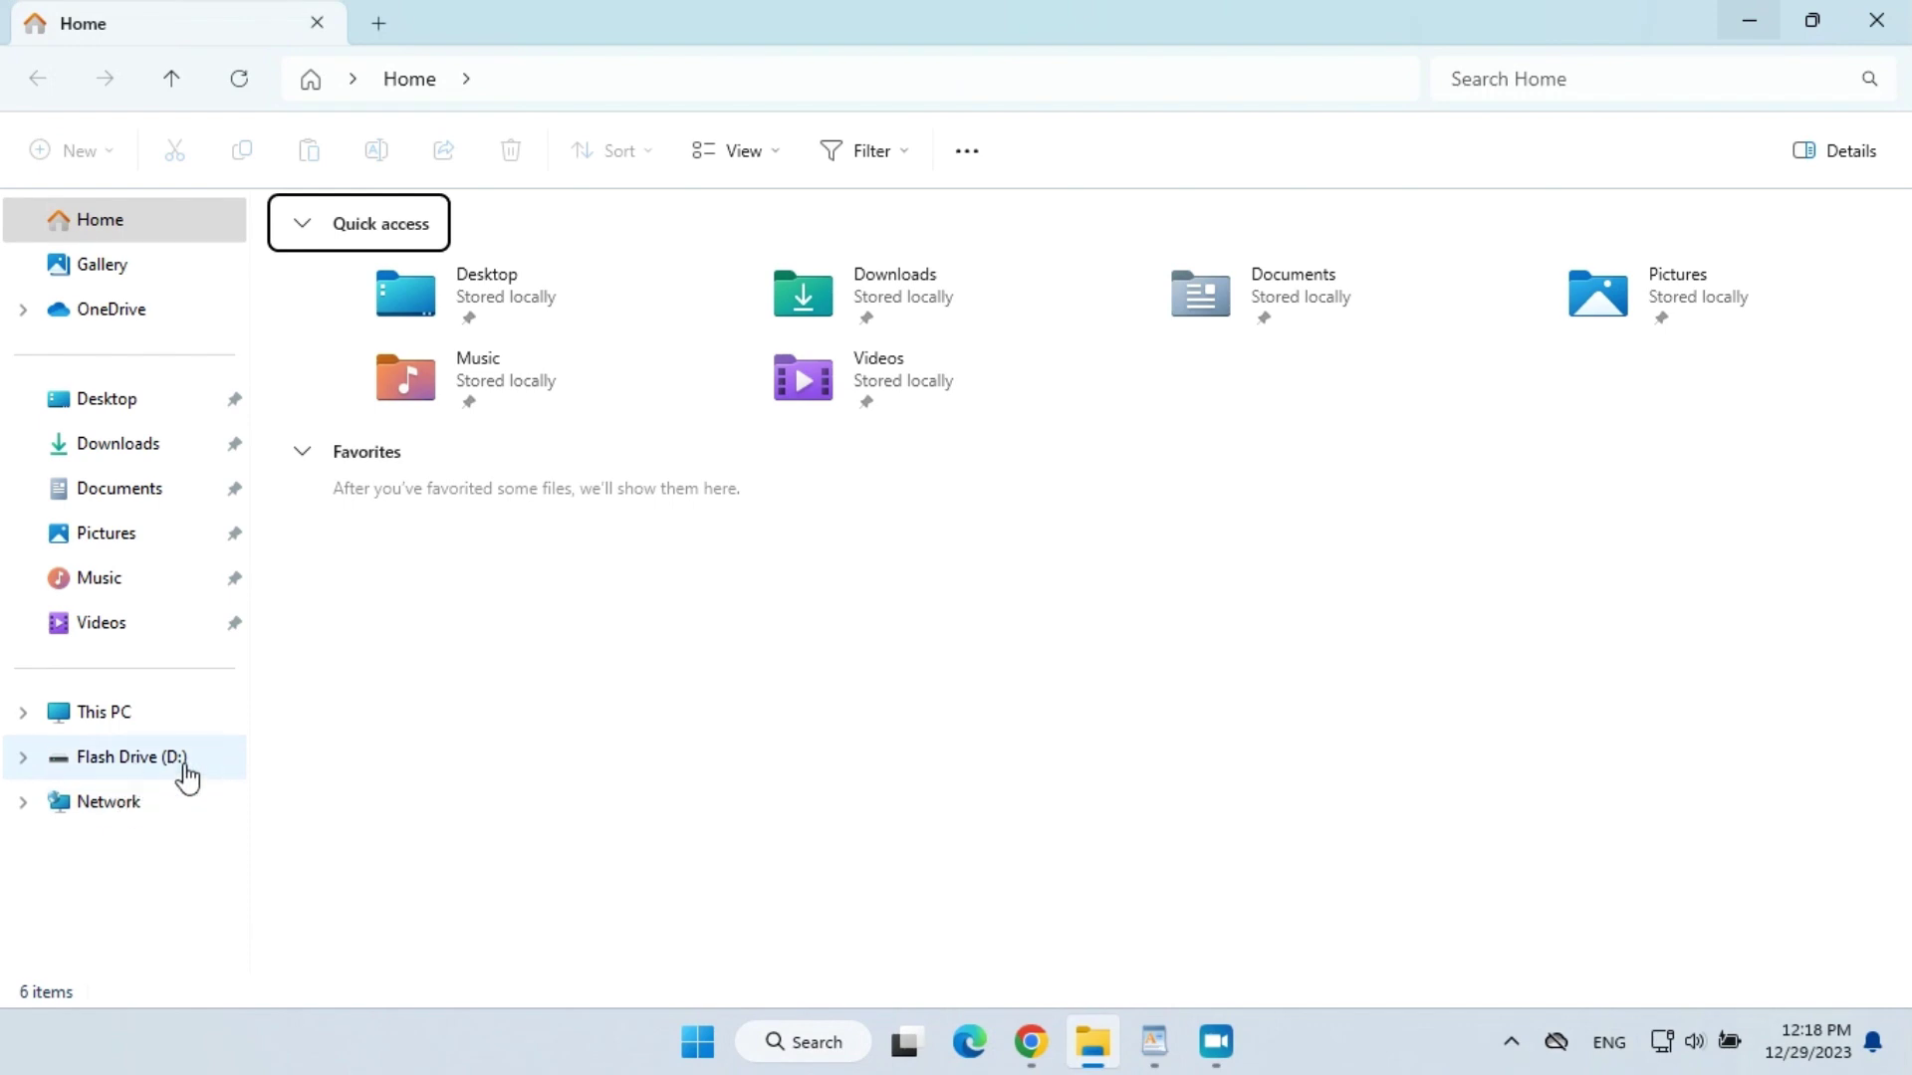
click(166, 448)
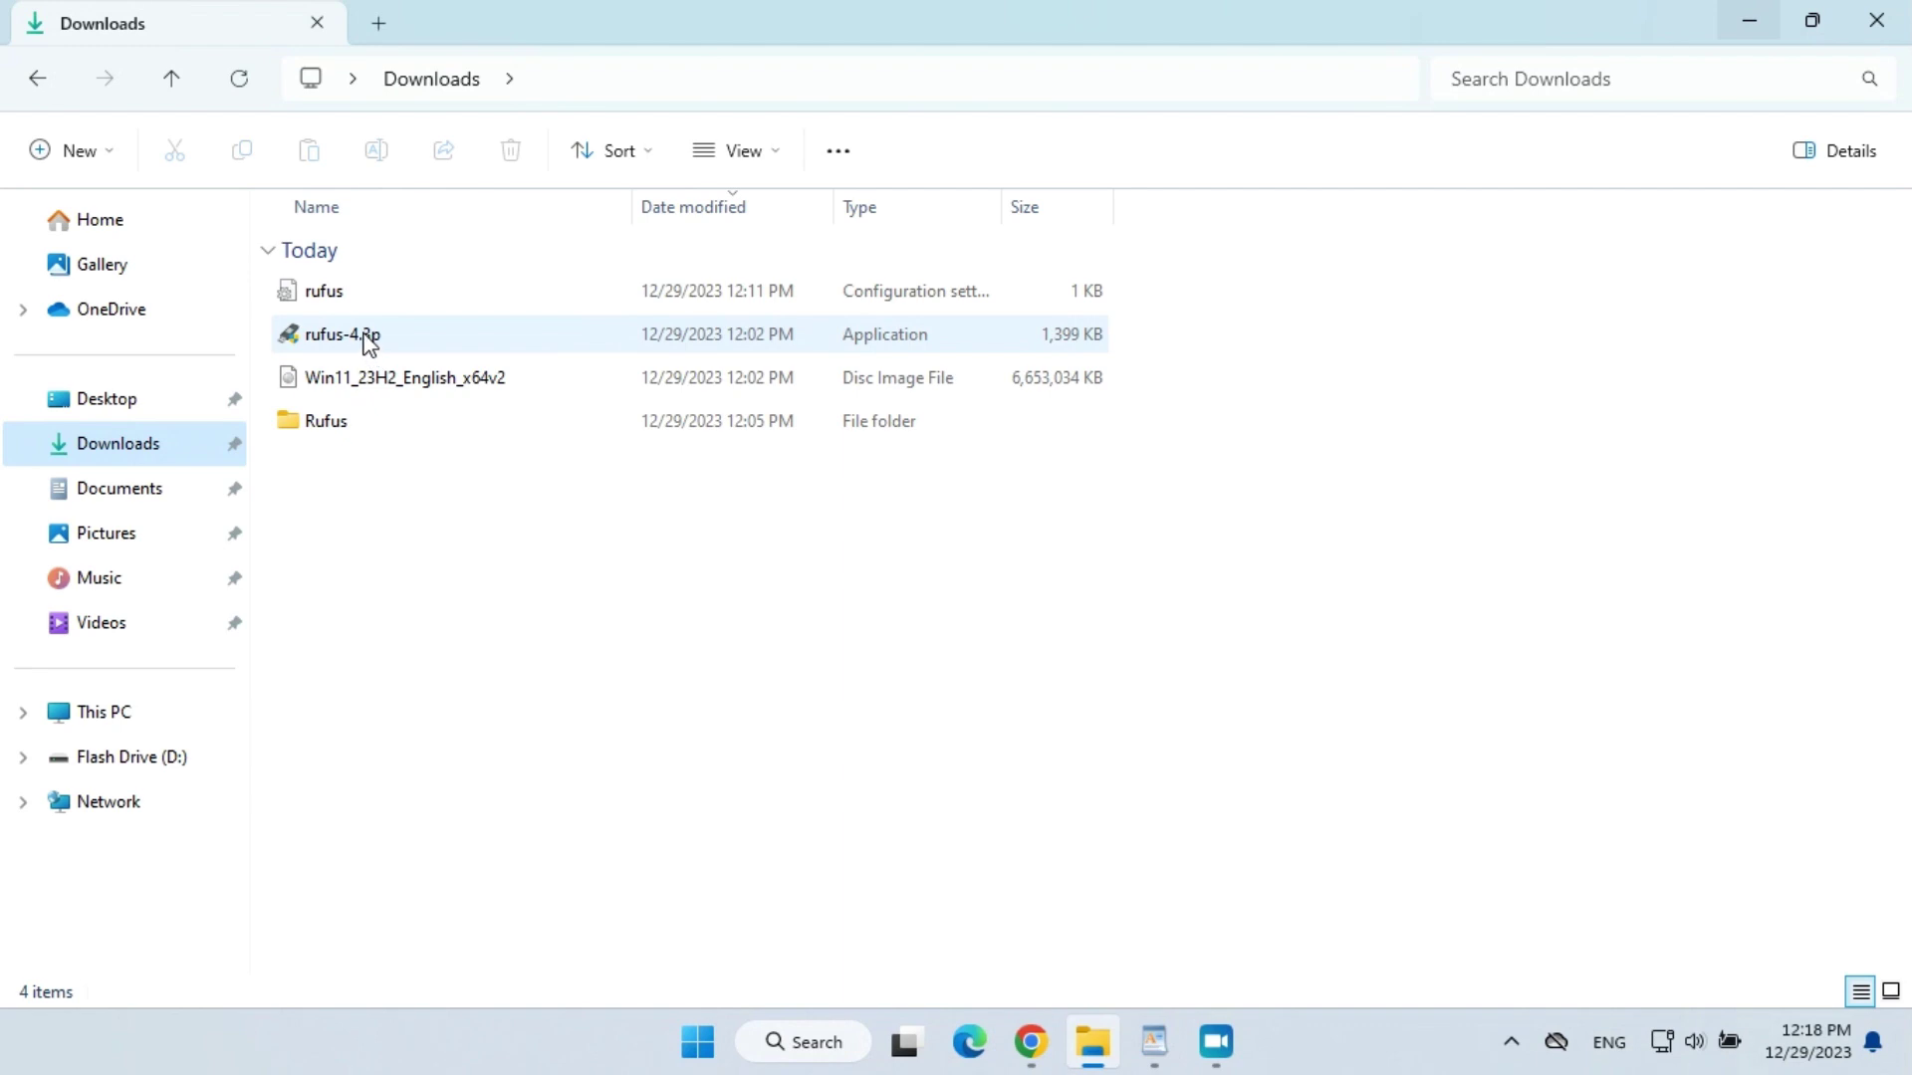
click(369, 339)
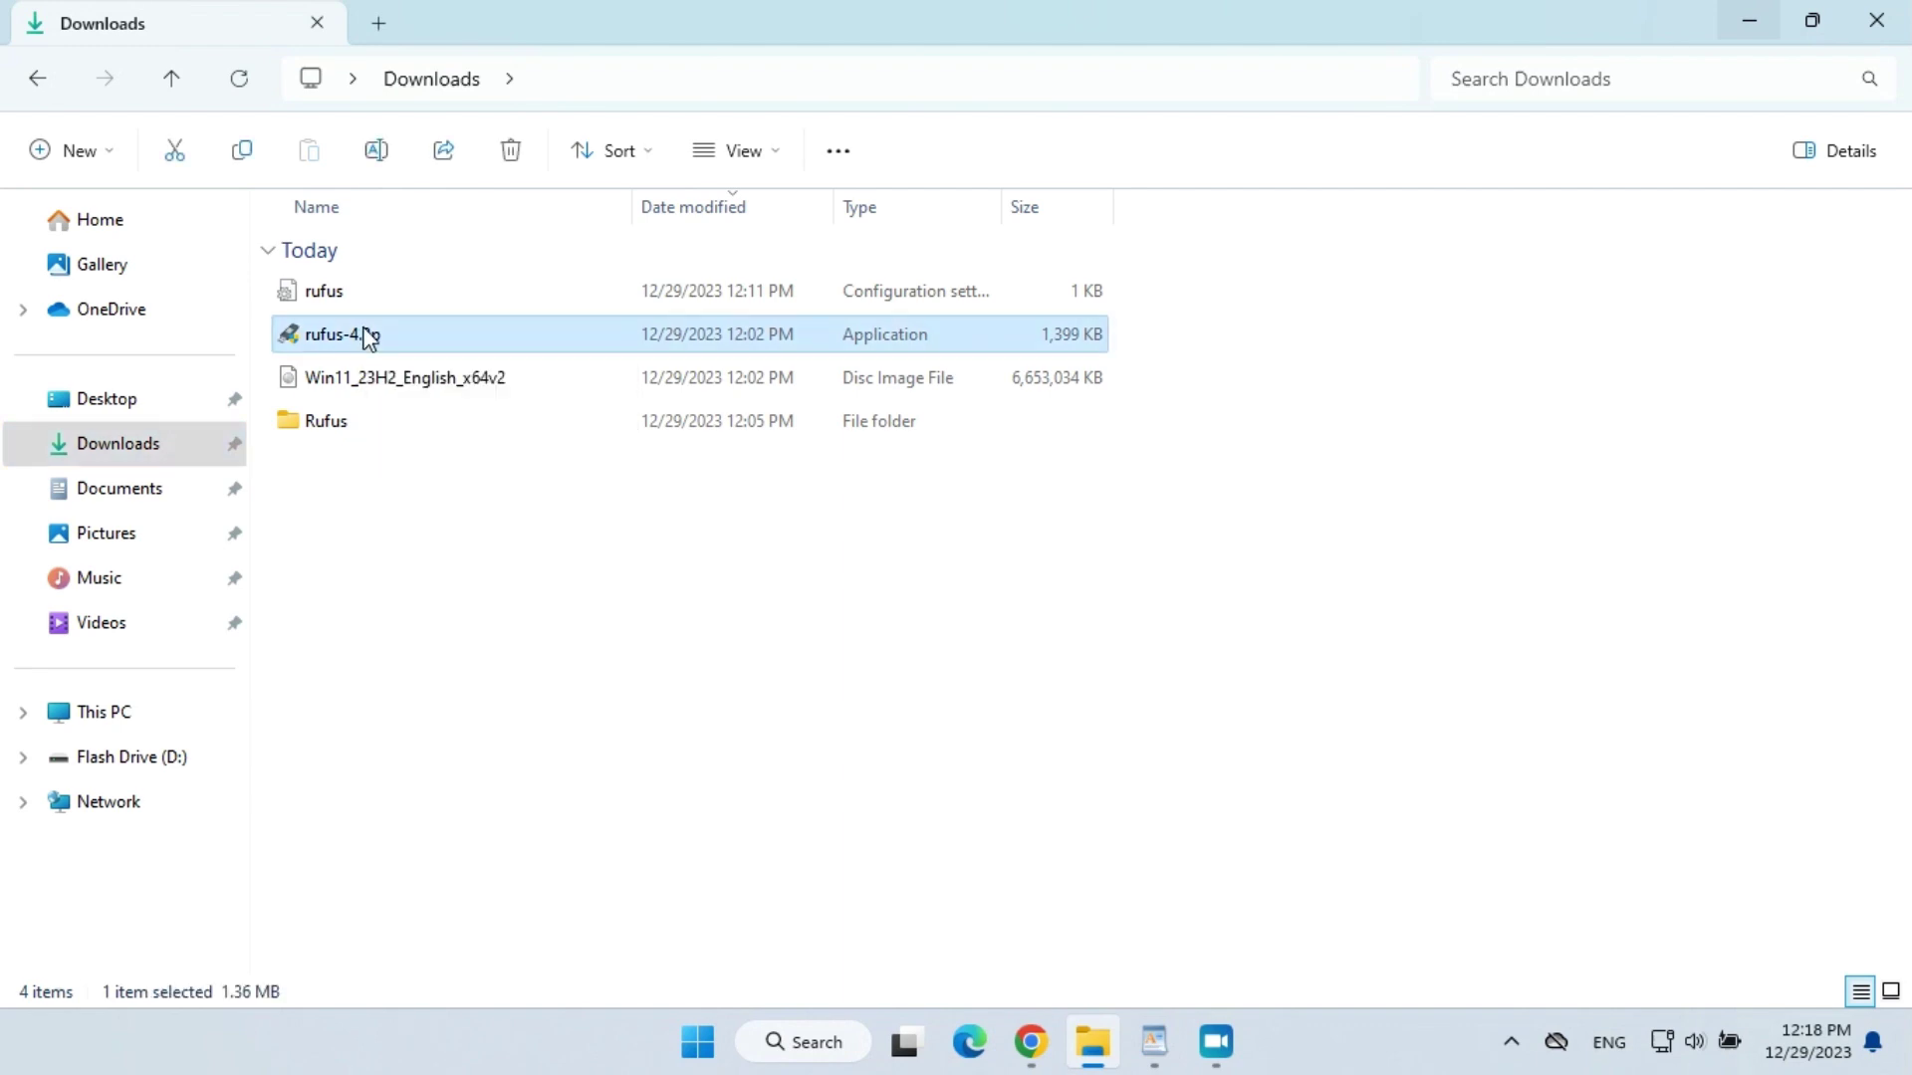
Step: Launch Rufus as administrator and load the Win11_23H2_English_x64v2 ISO
double_click(369, 340)
click(709, 750)
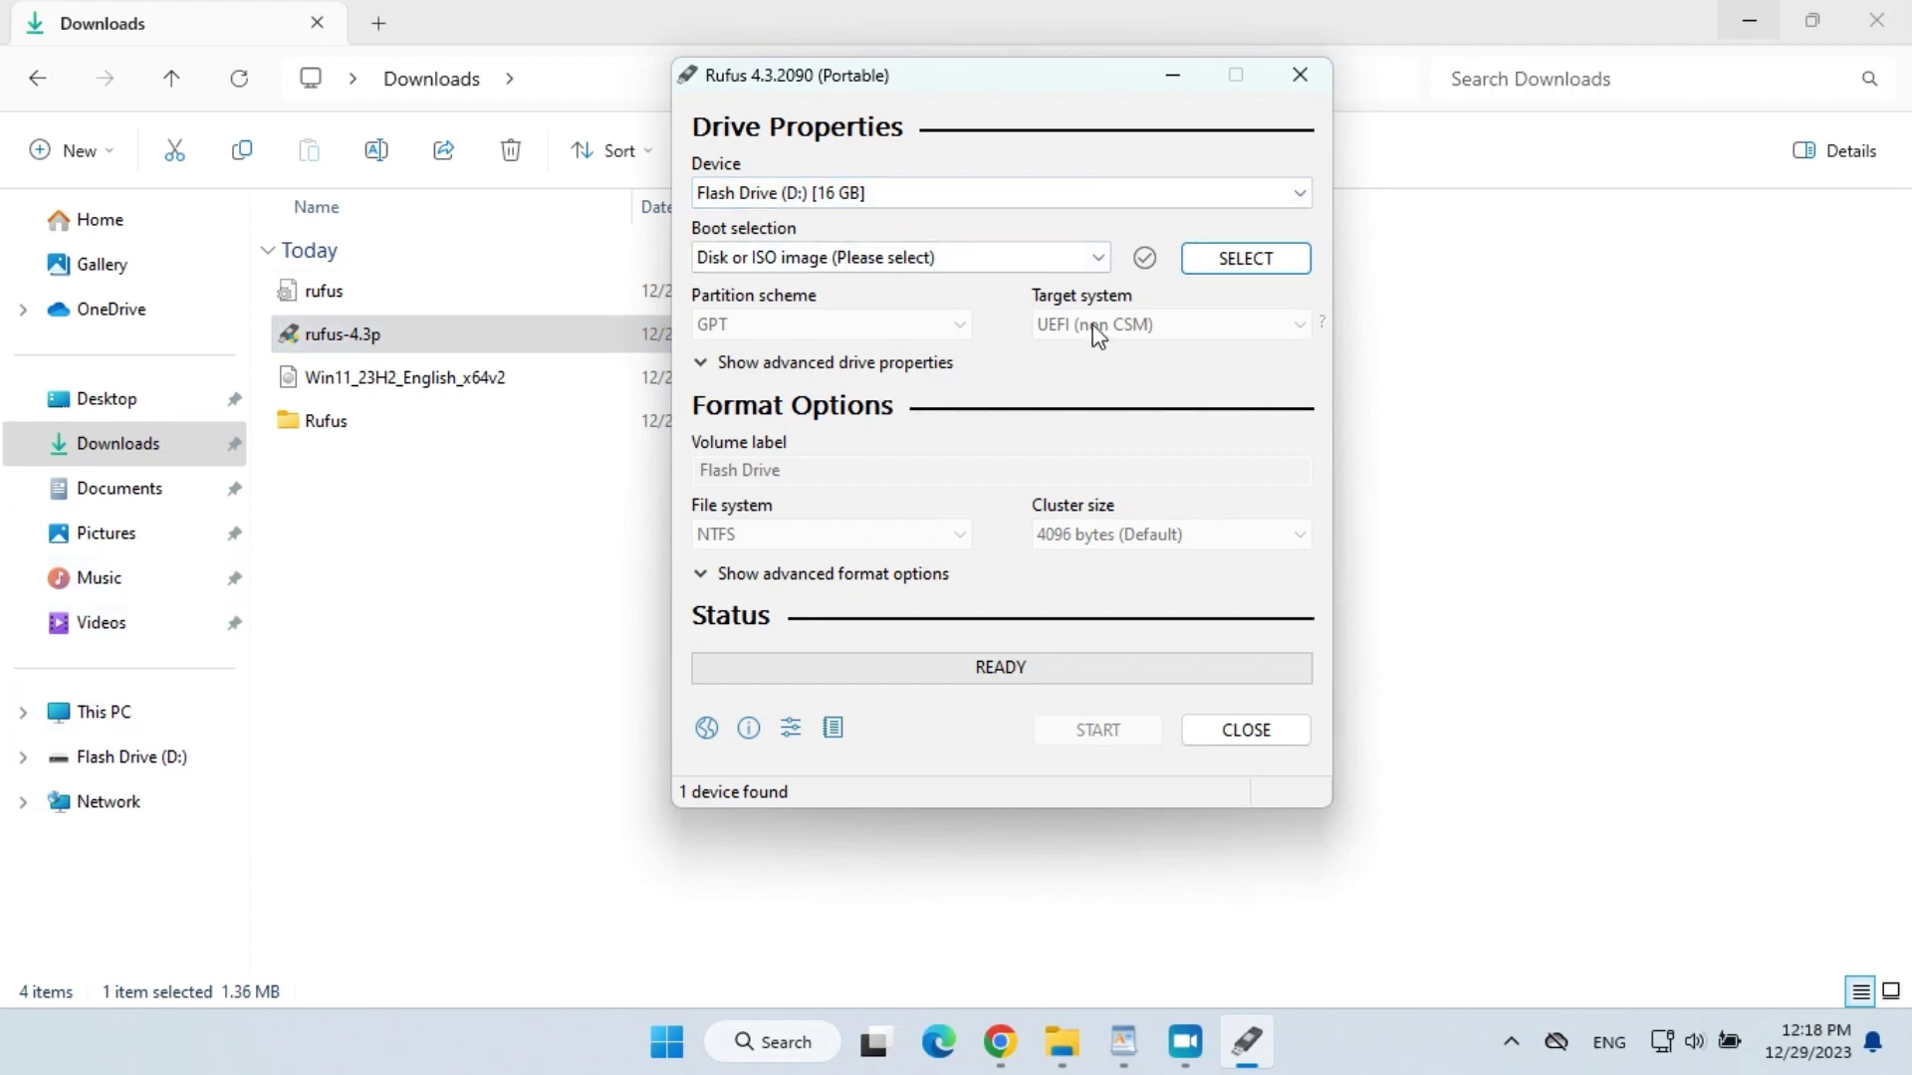
click(1246, 262)
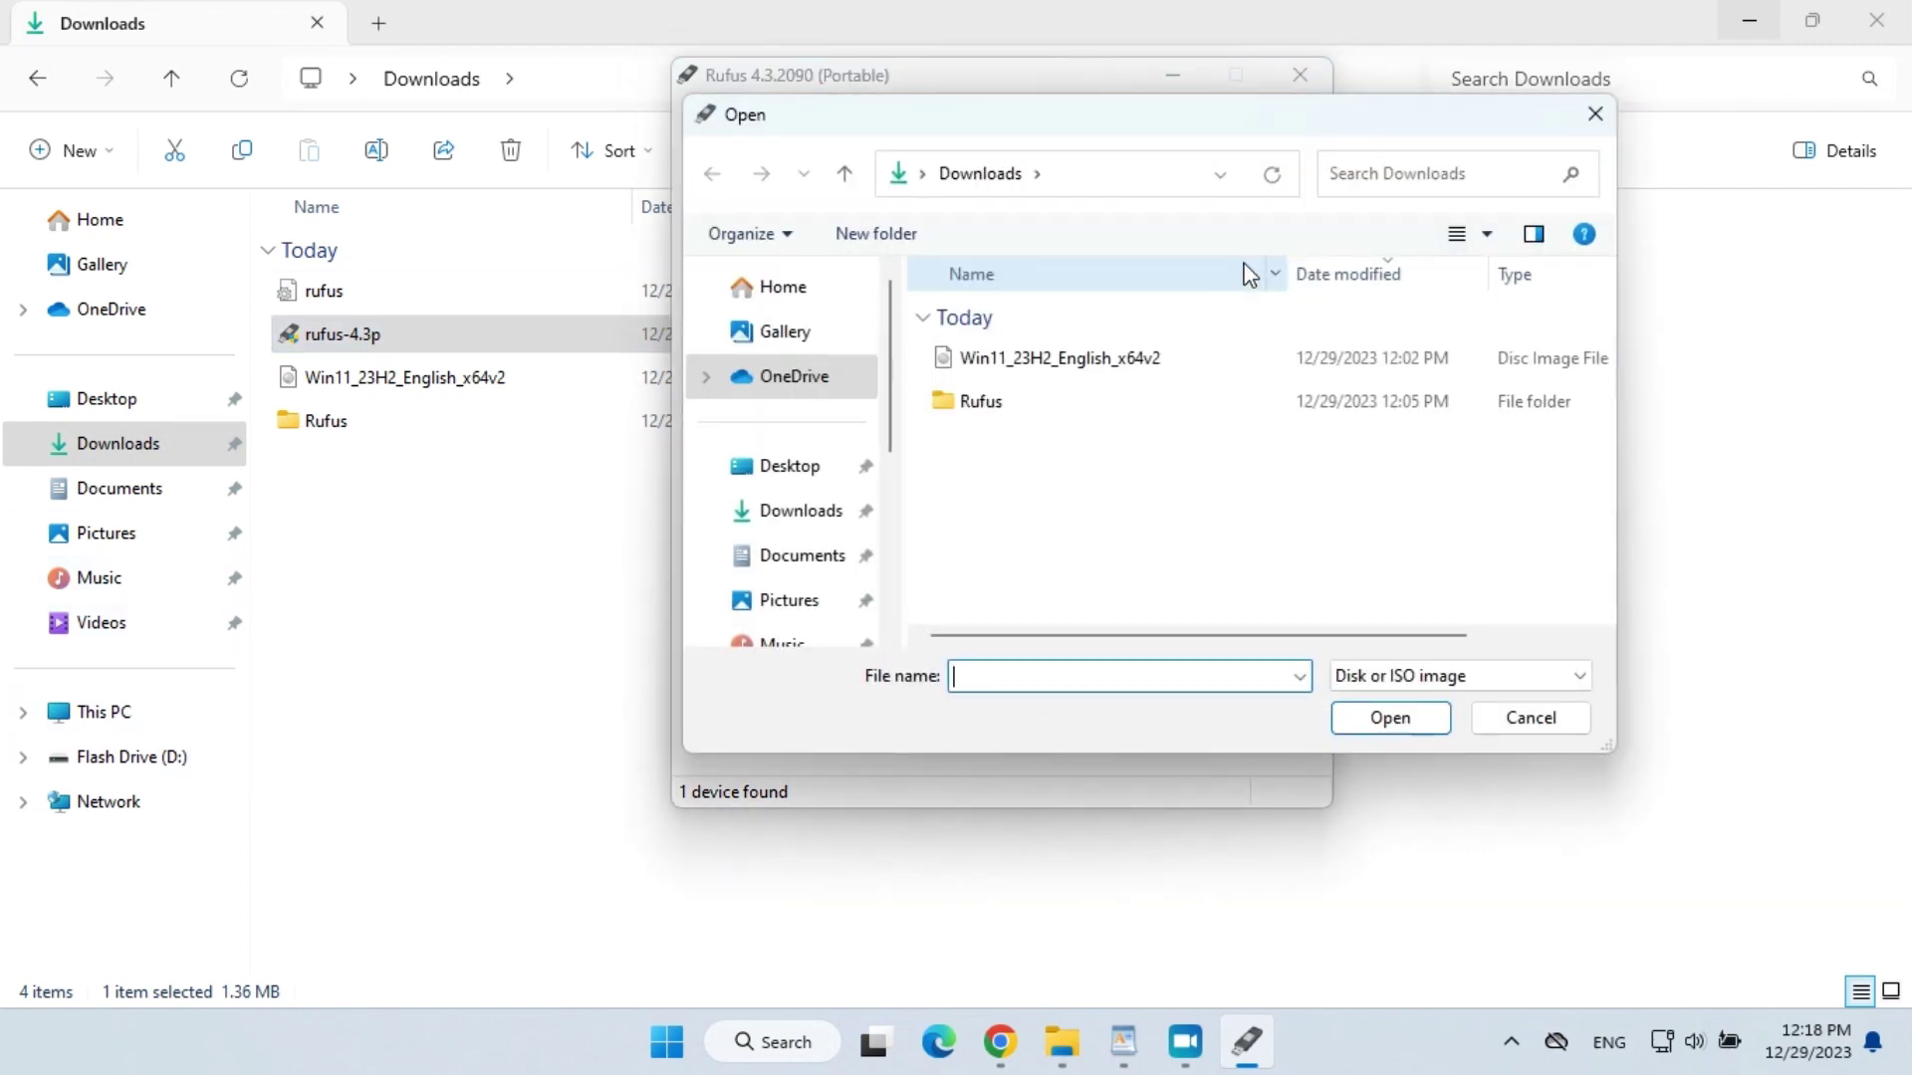
click(1156, 361)
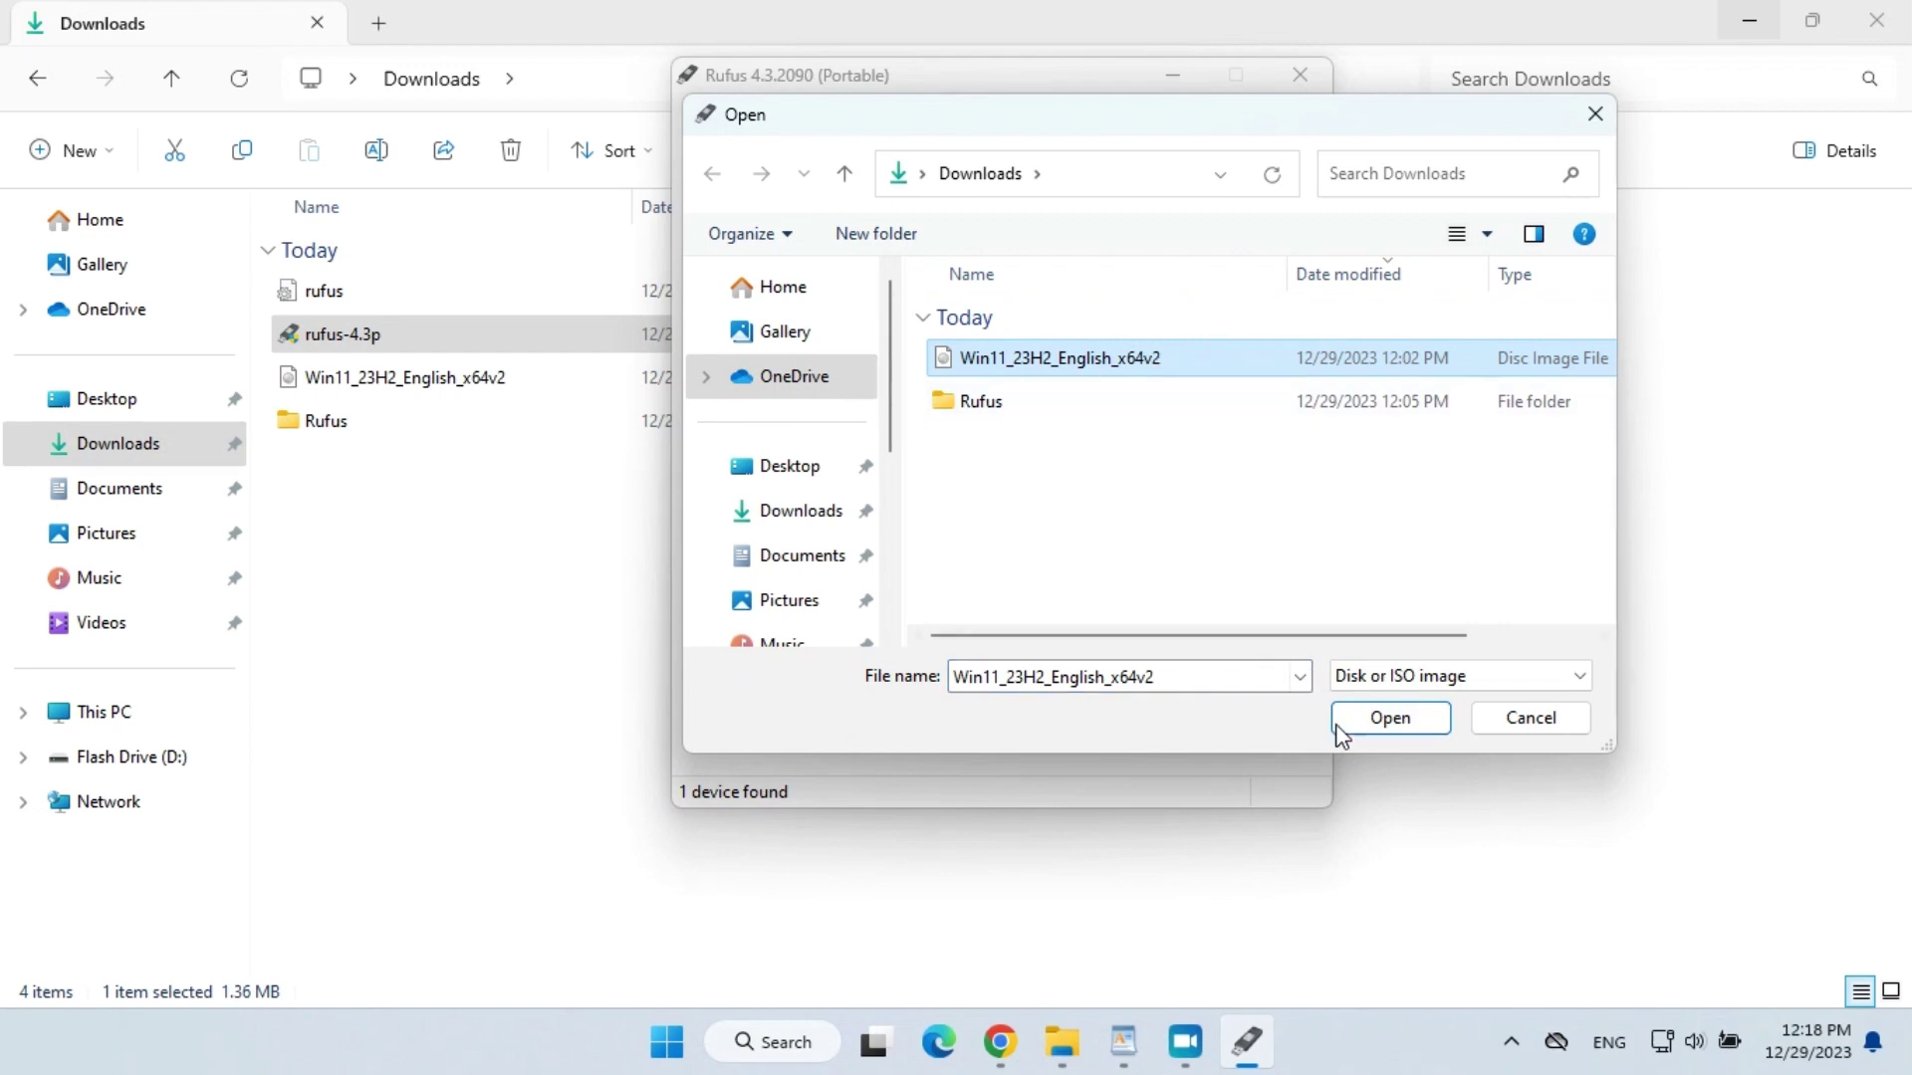
click(1390, 719)
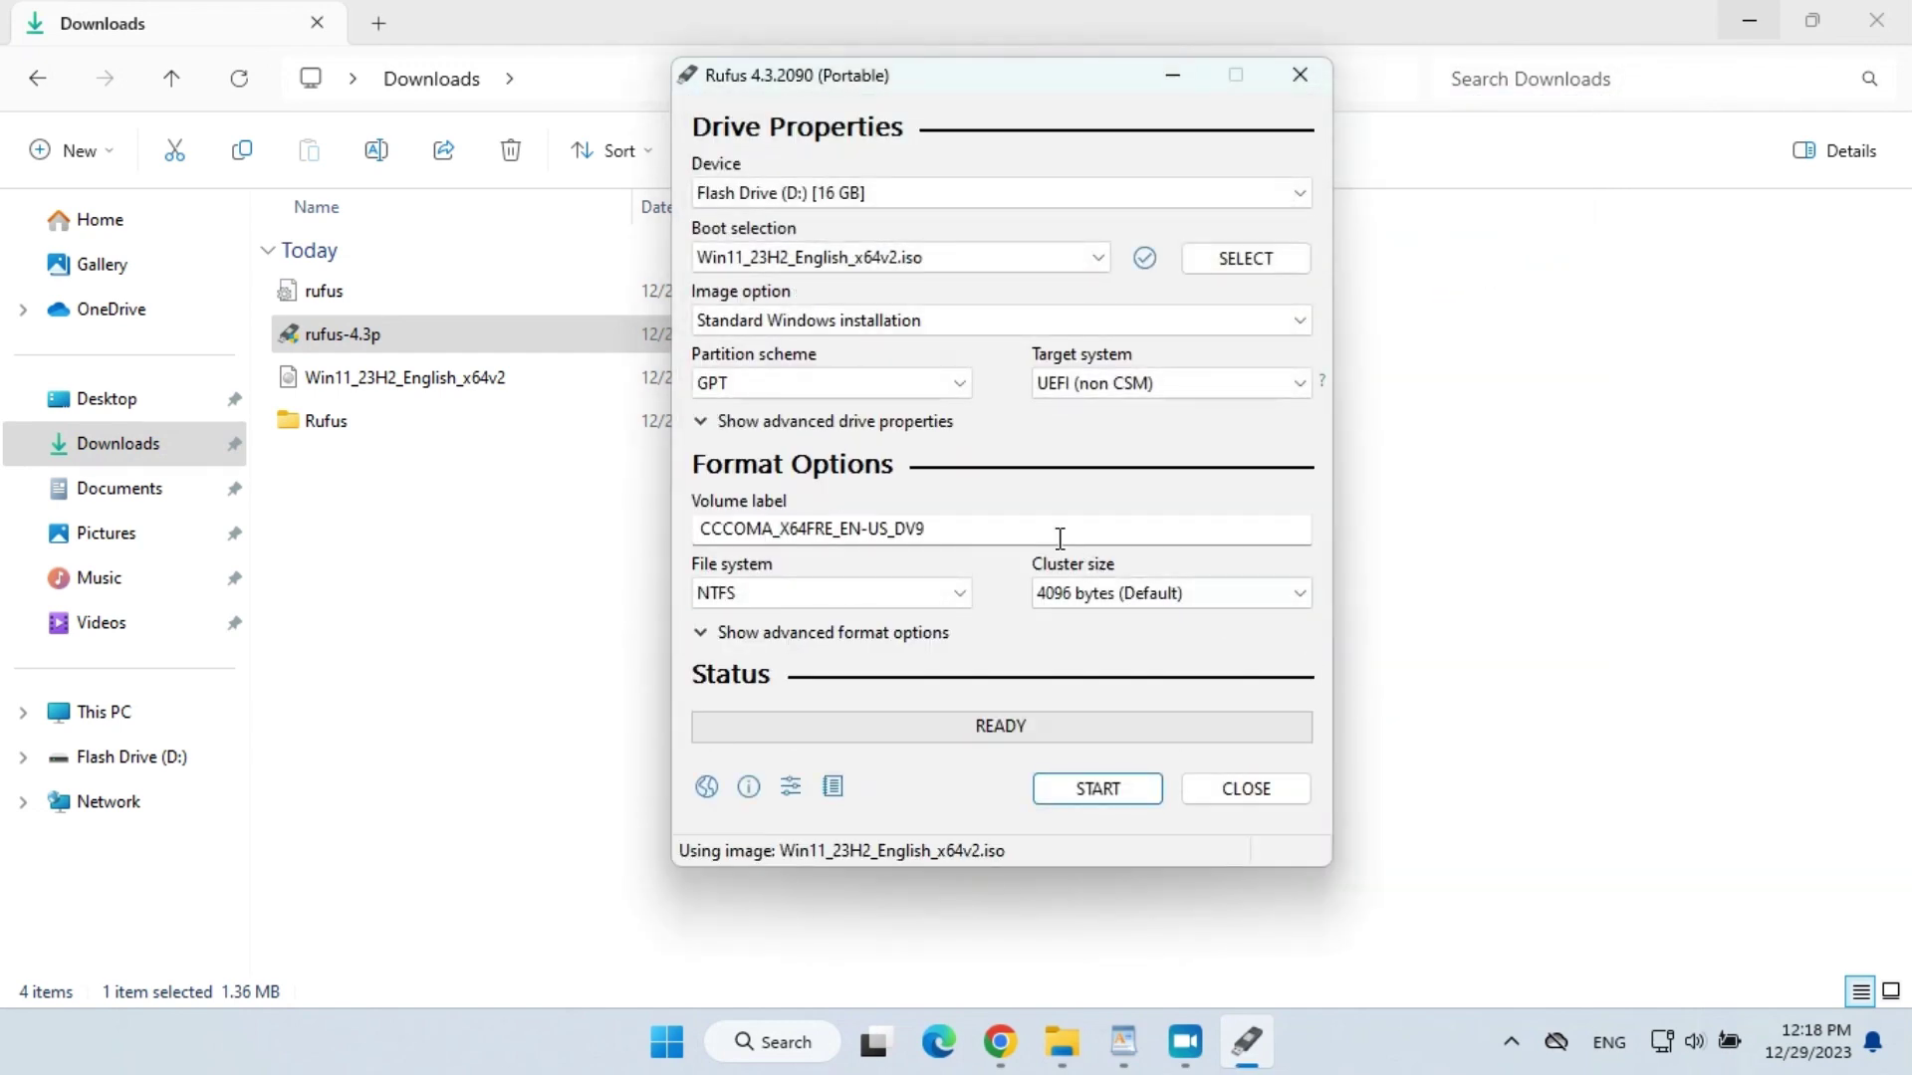
Step: Replace the volume label with WIN11_v23H2_x64
click(1005, 537)
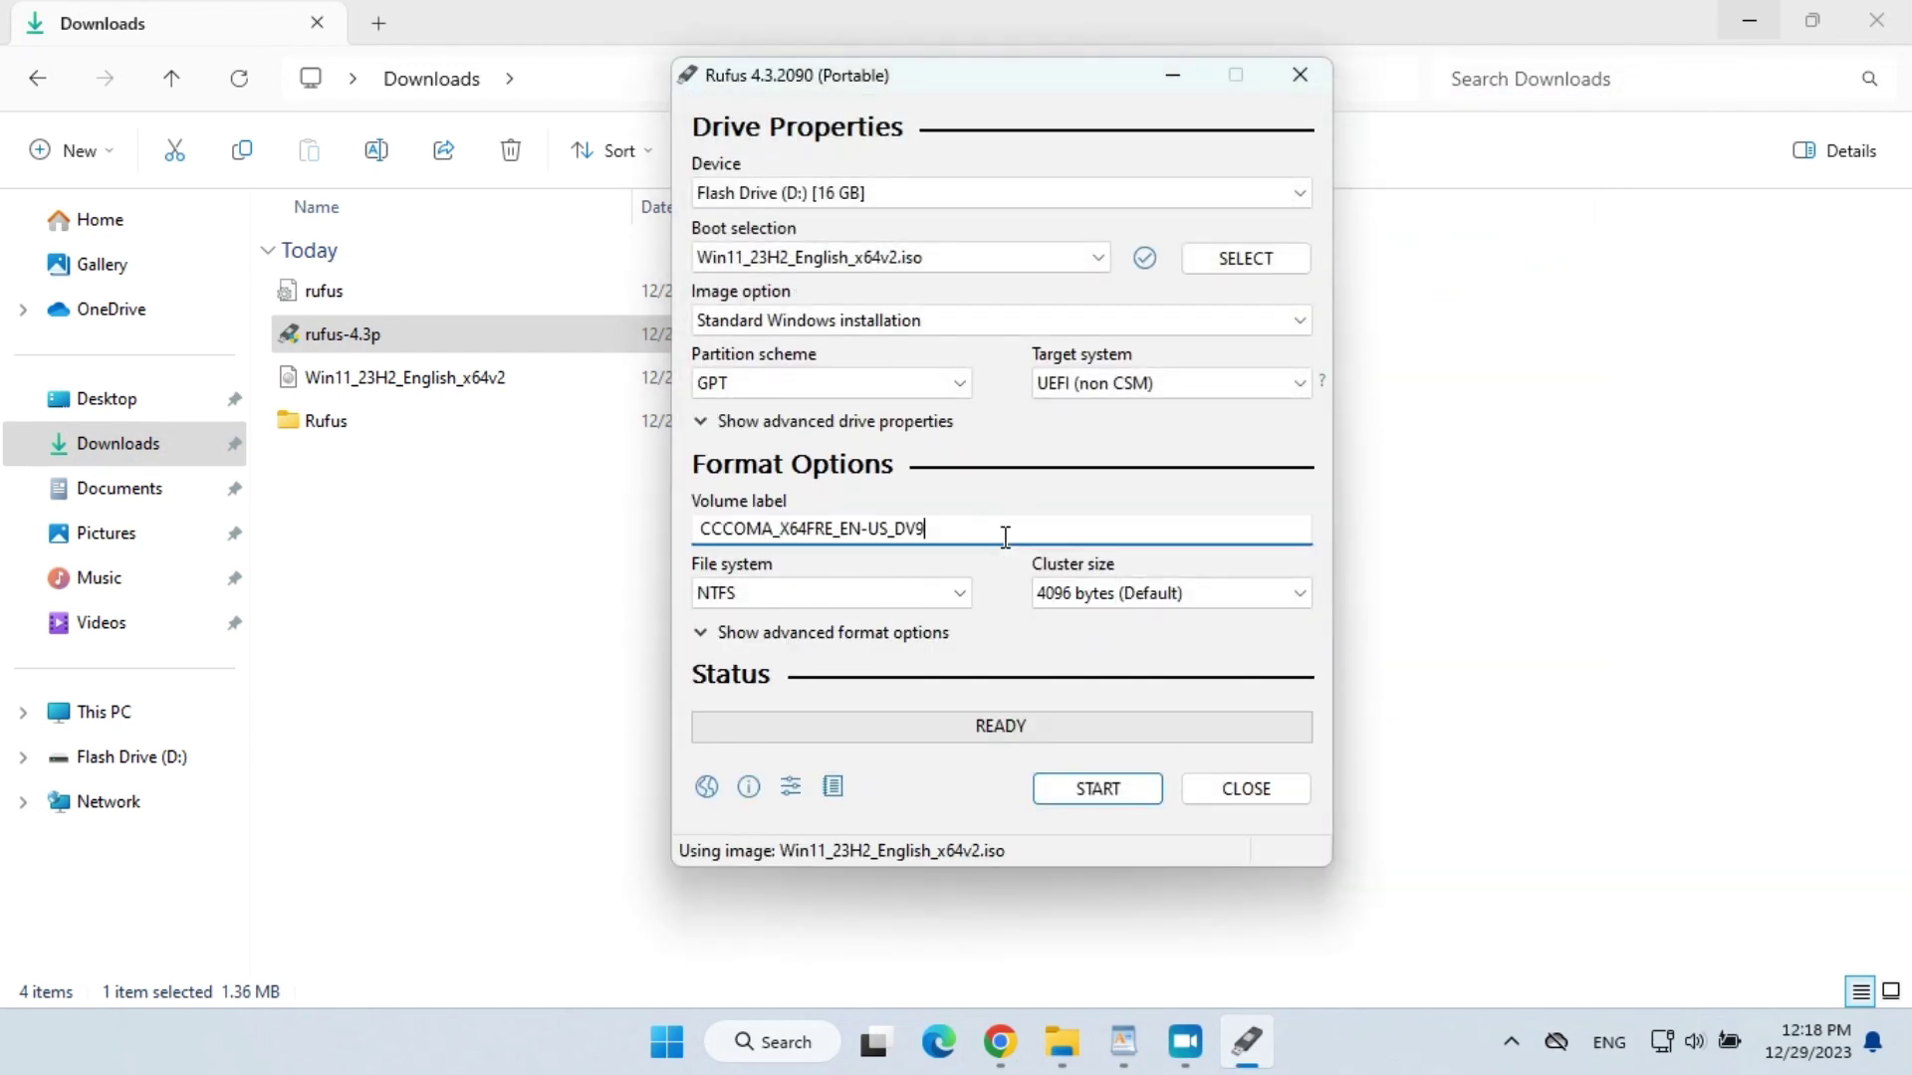
drag(1004, 536, 663, 535)
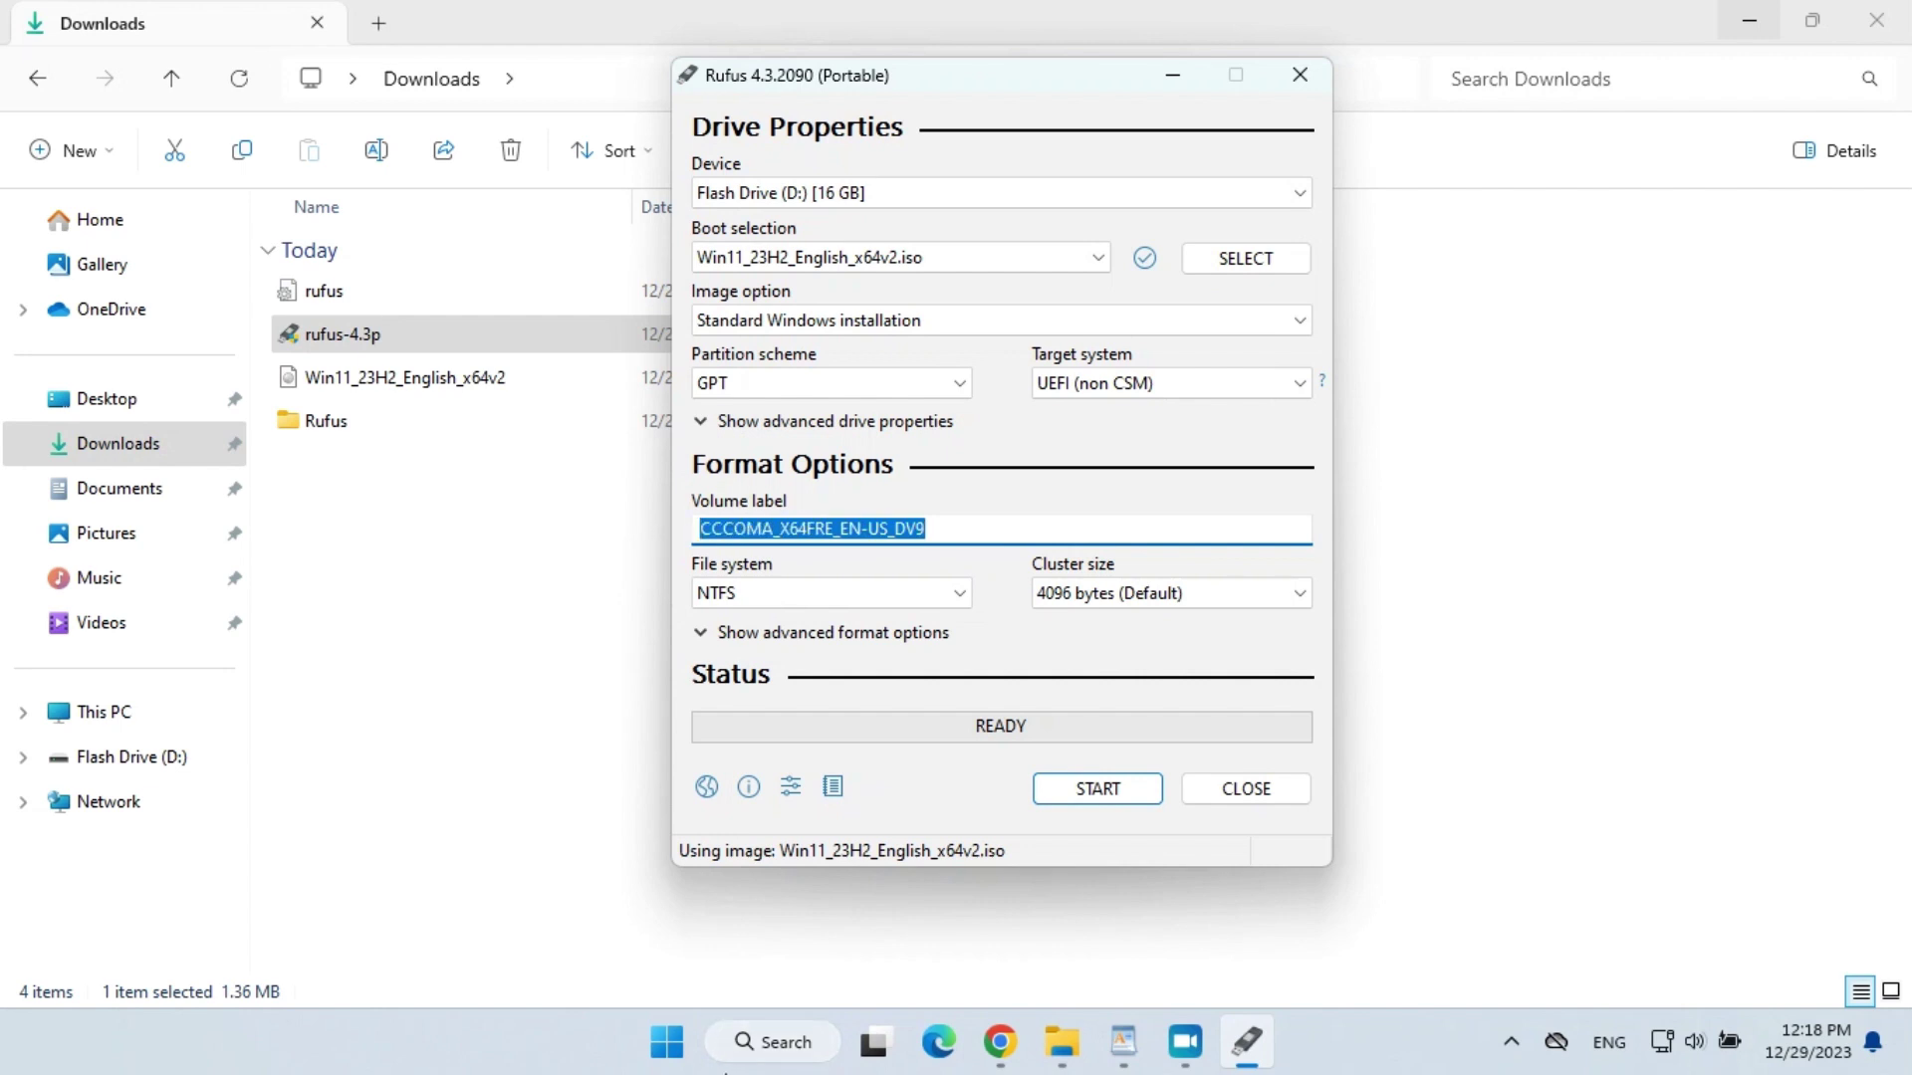
text(WIN11_v23H2)
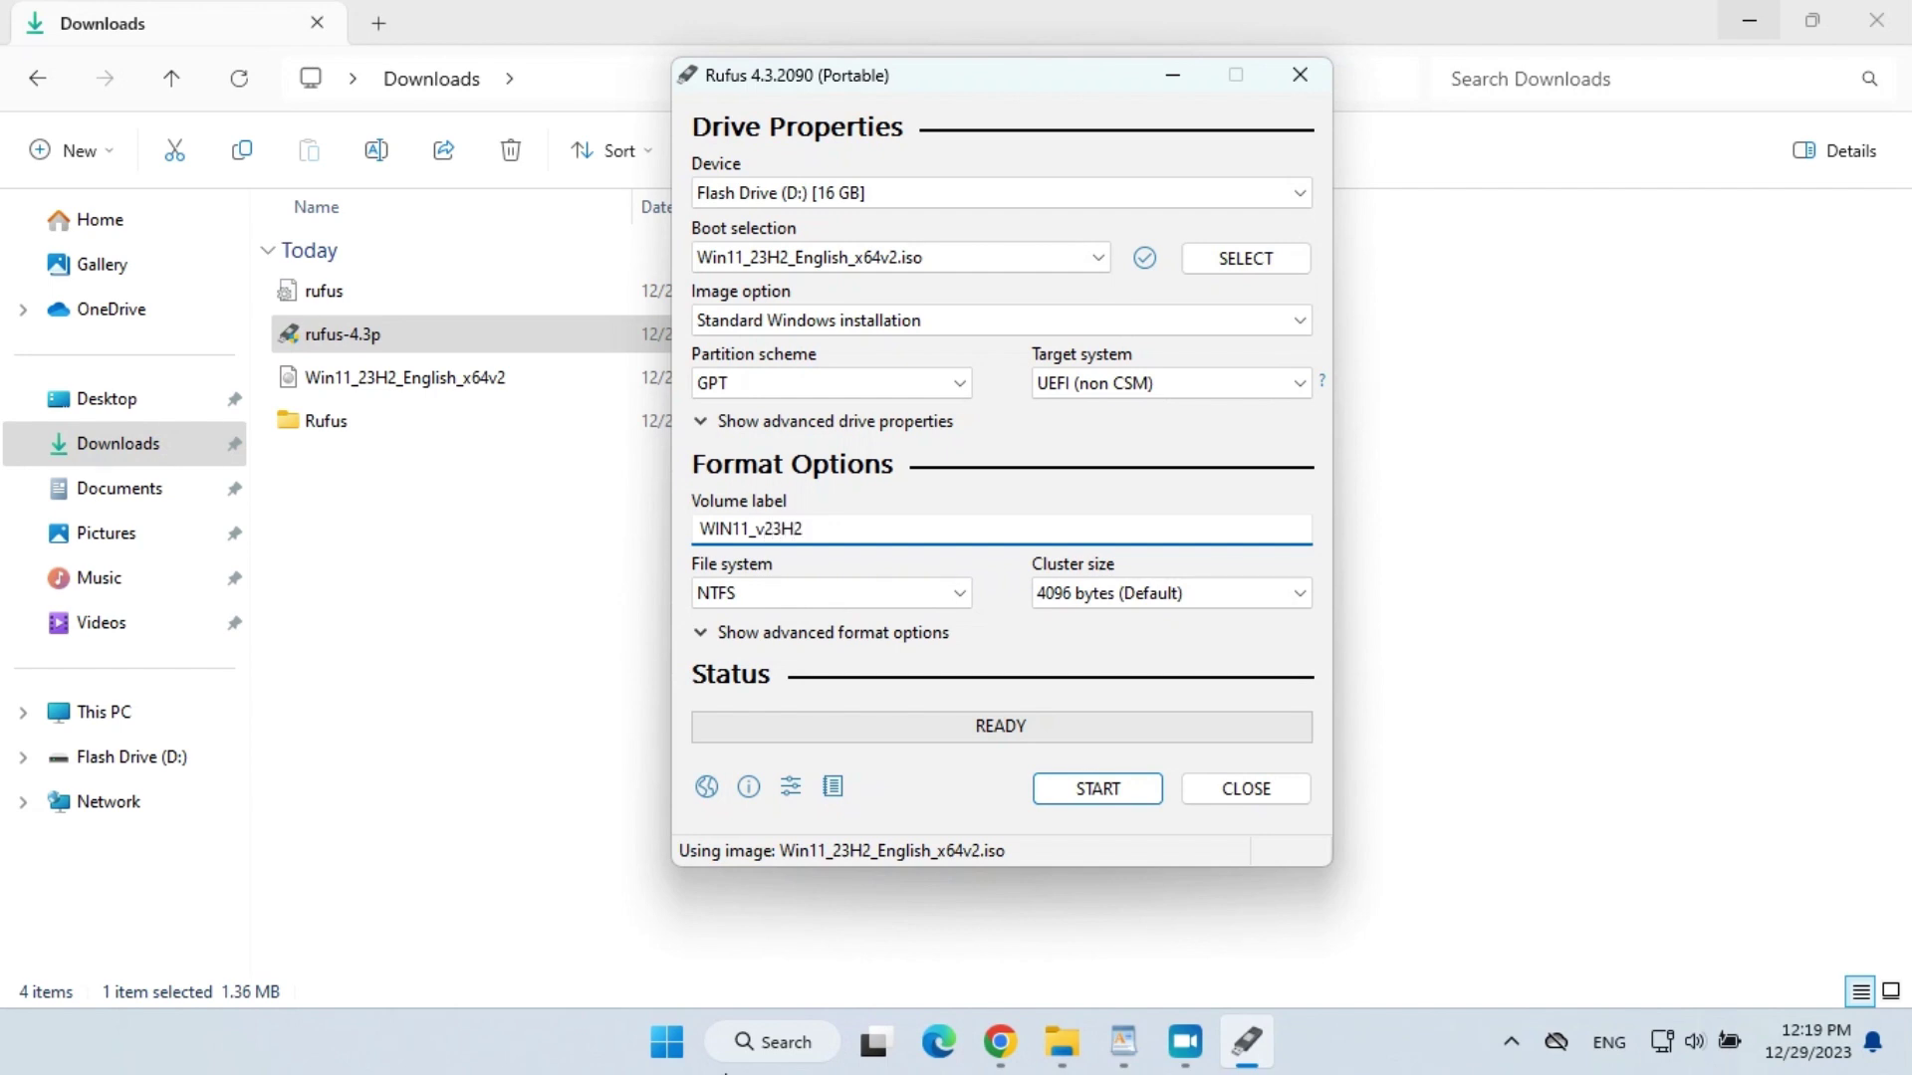
text(x64)
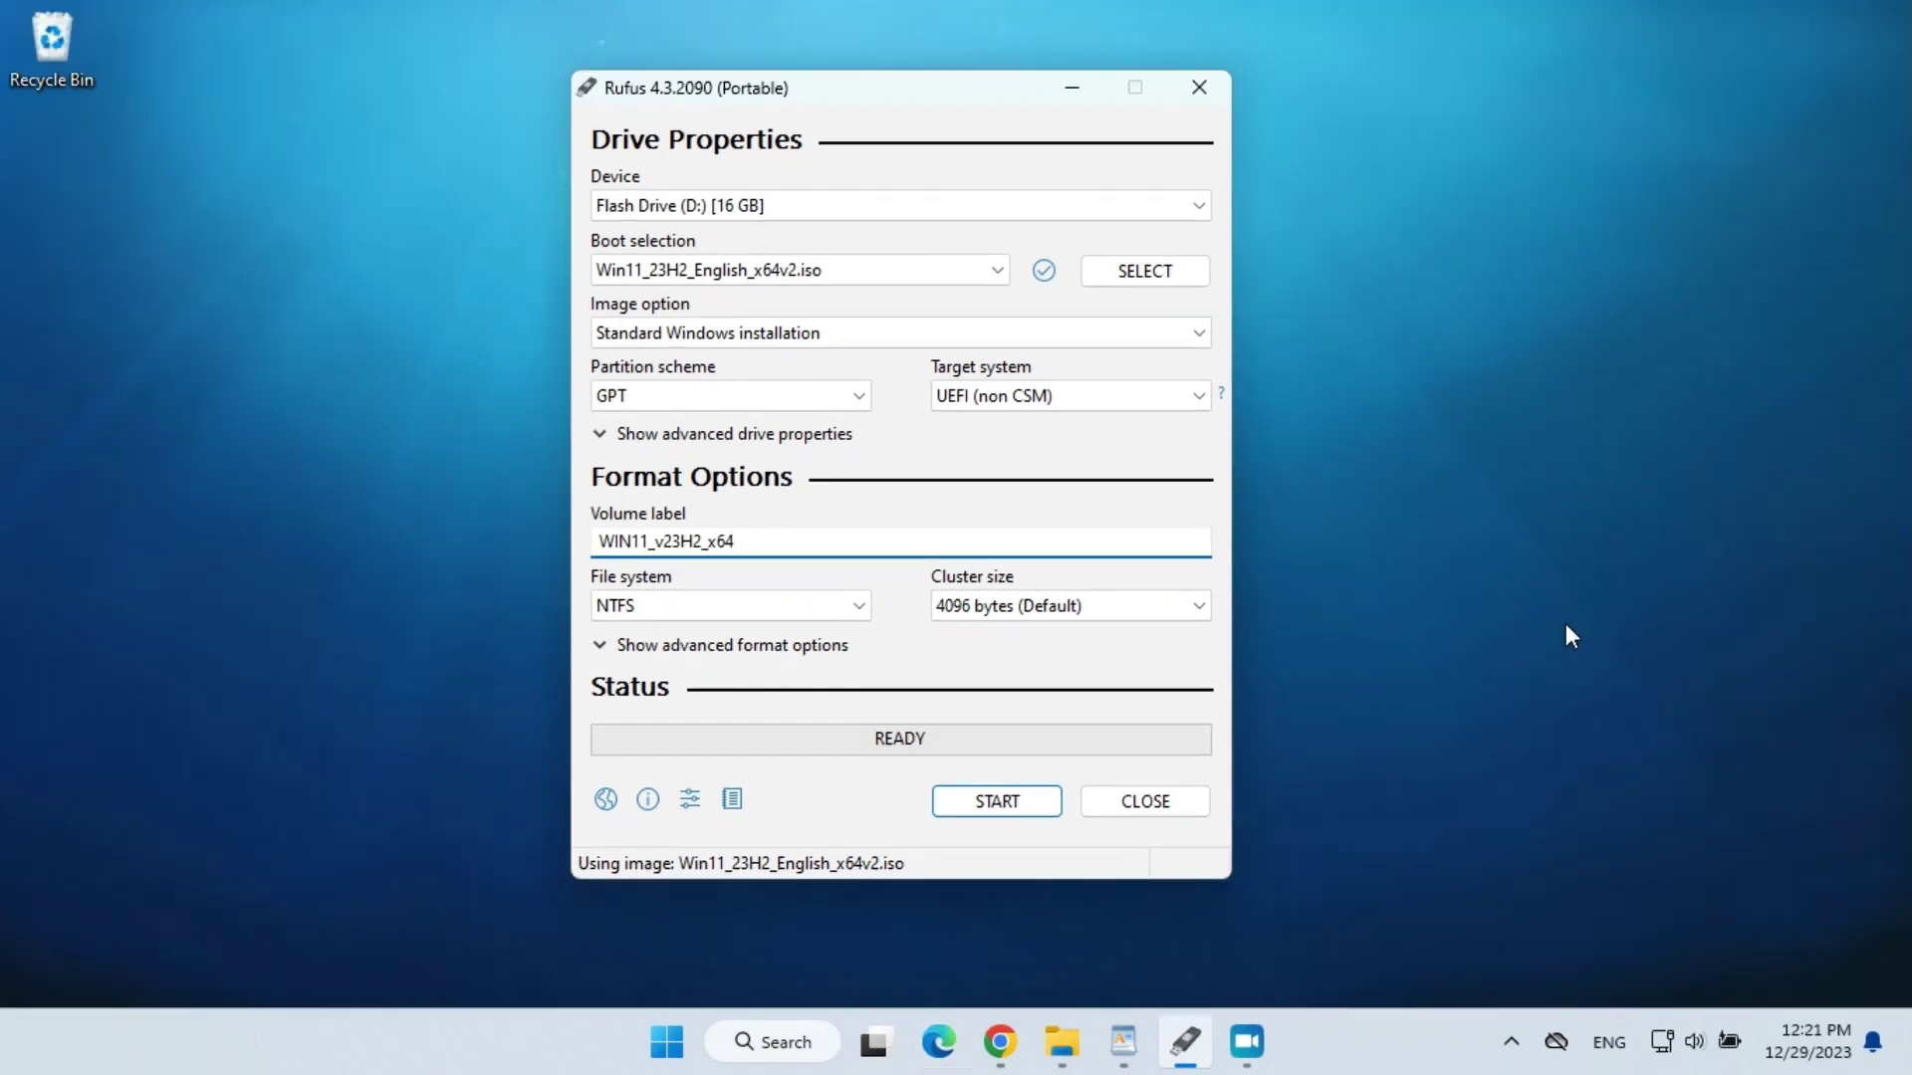
Step: Start writing, accepting the Windows customization options and the data-erase warning
click(1005, 819)
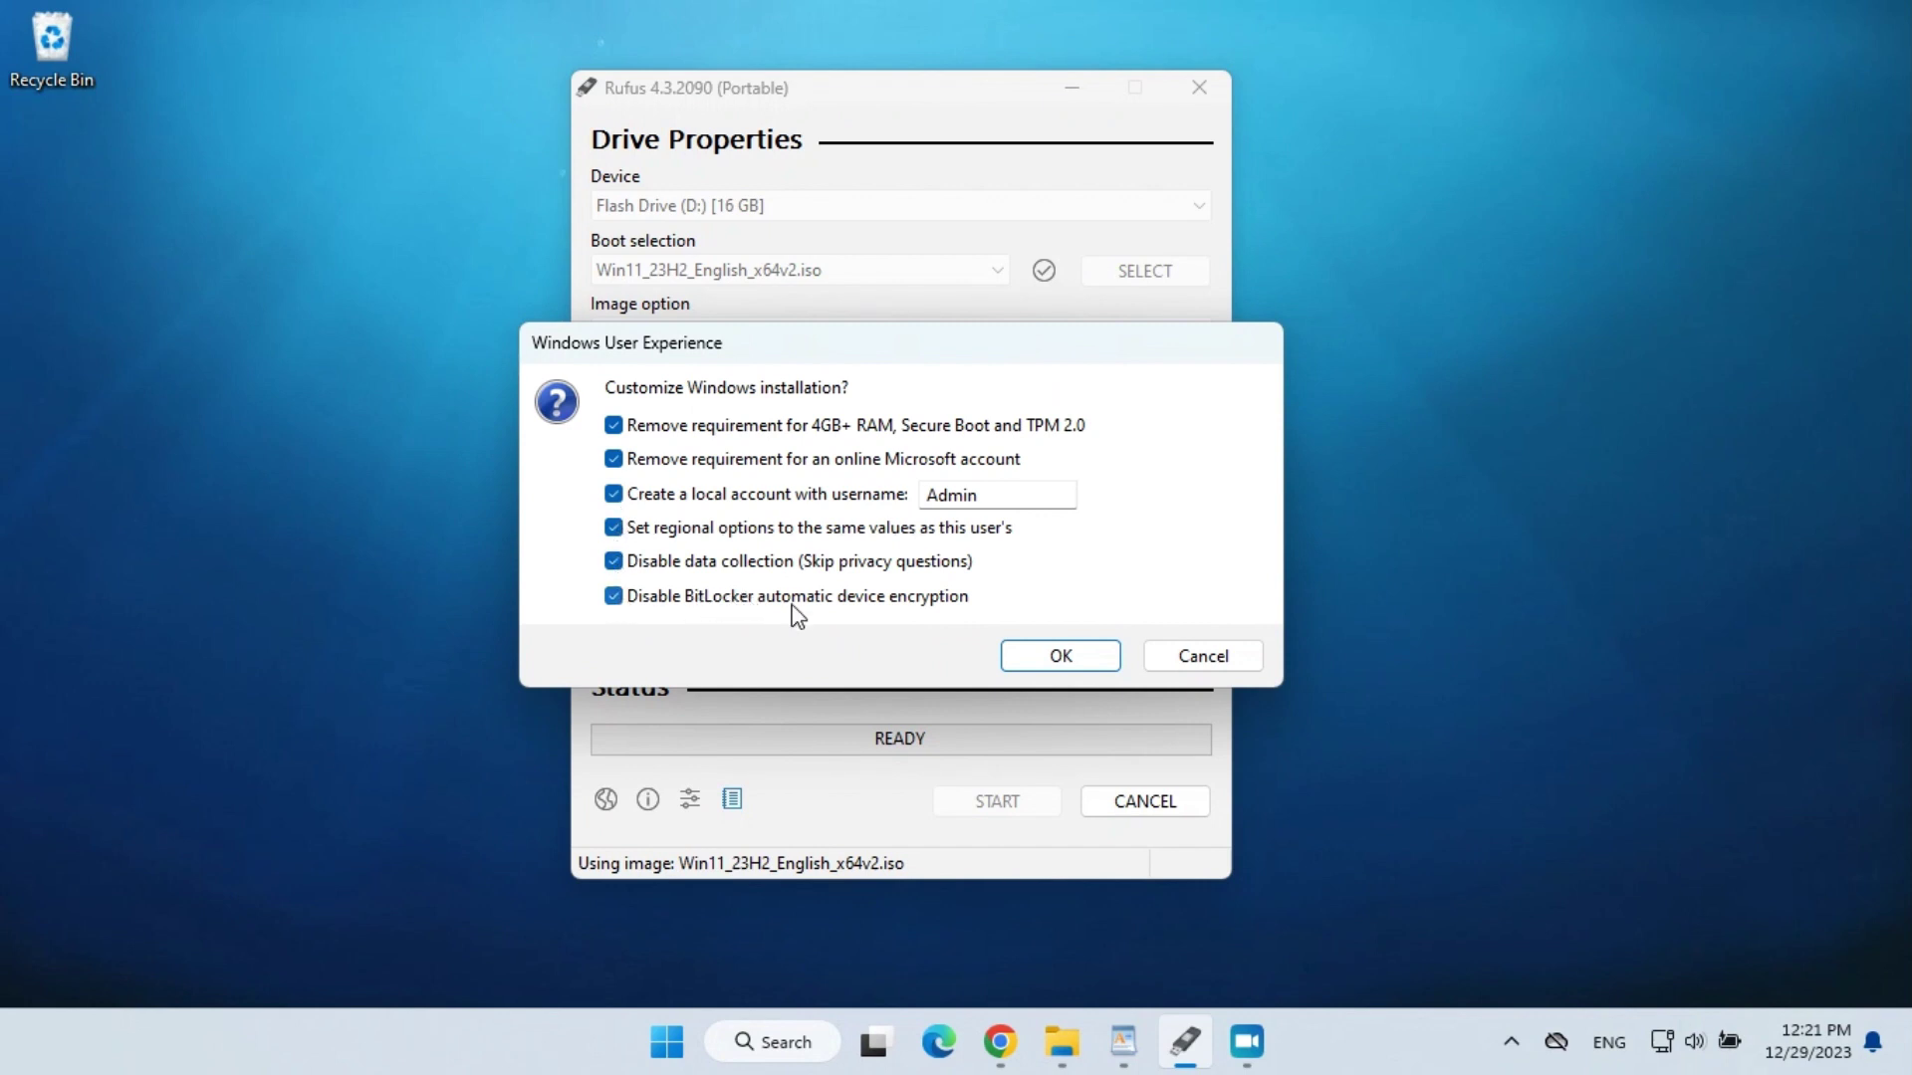
click(1079, 659)
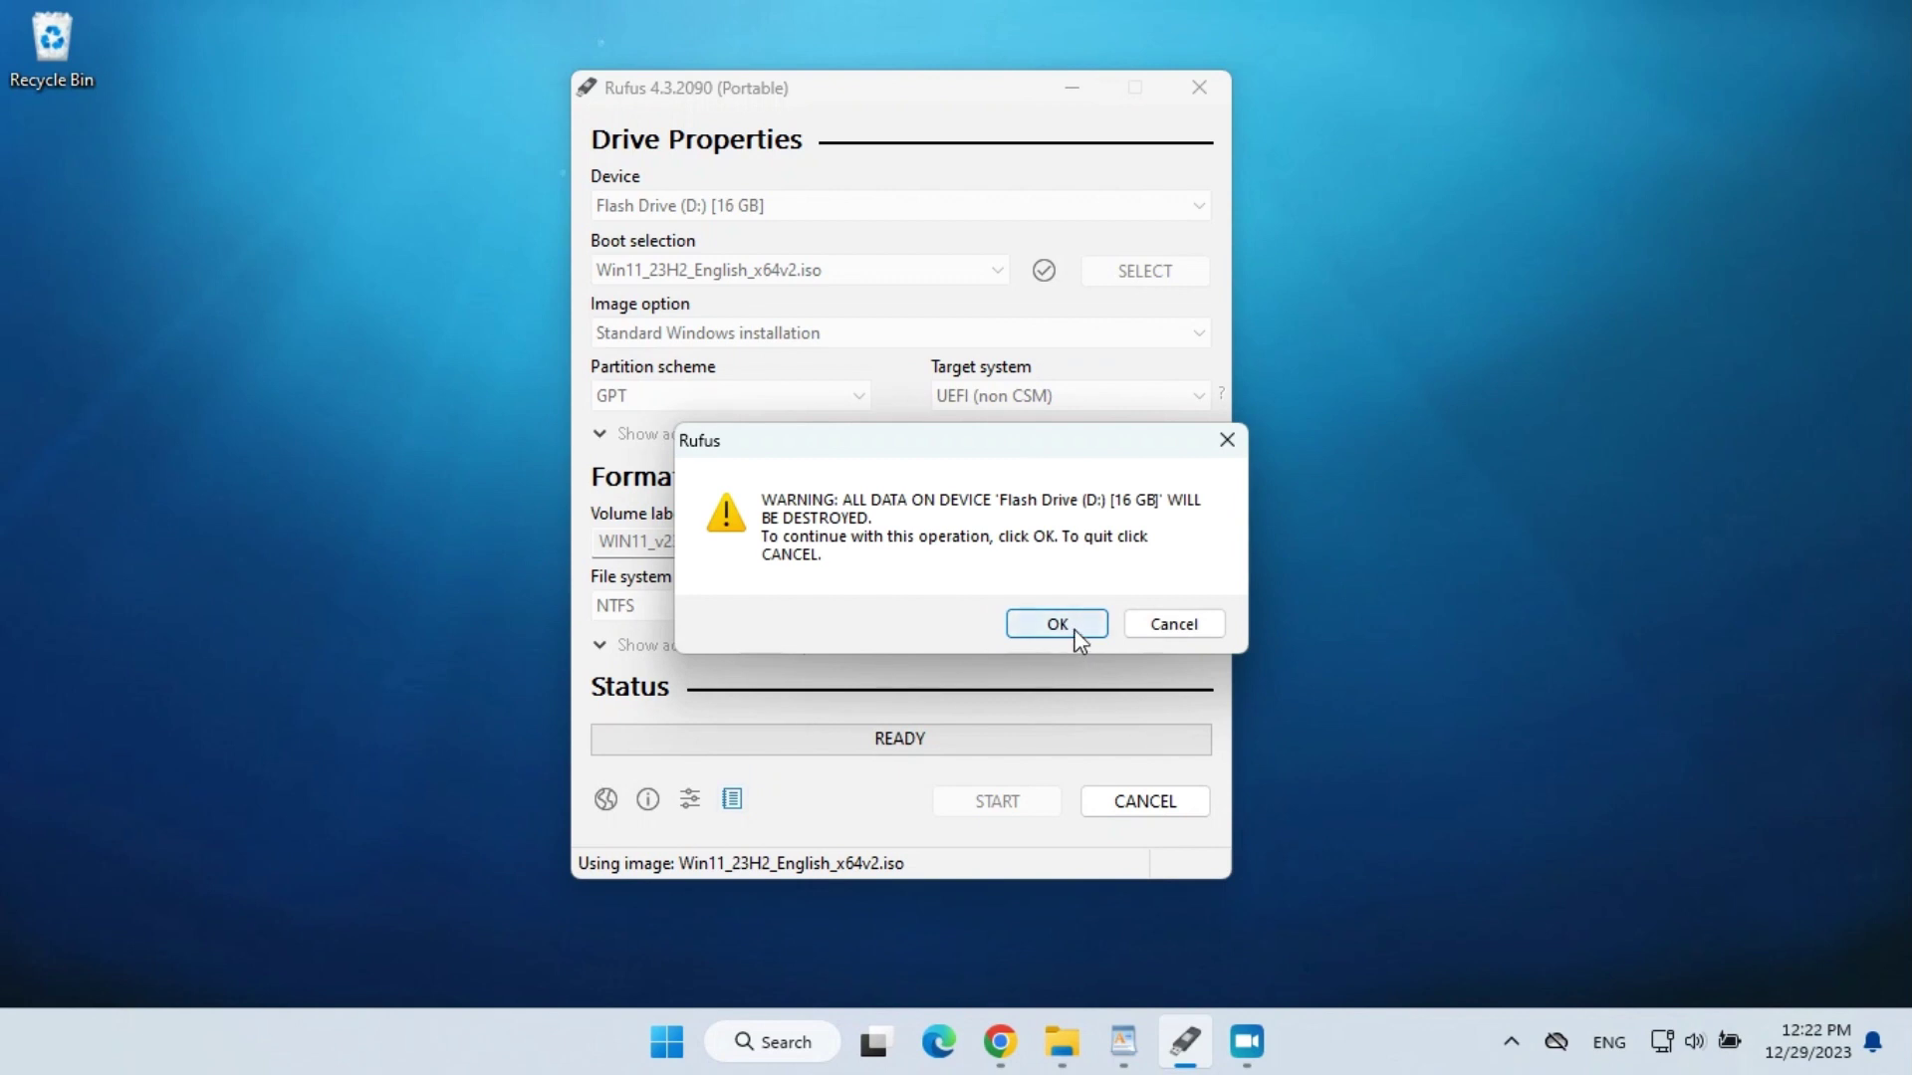
click(1079, 640)
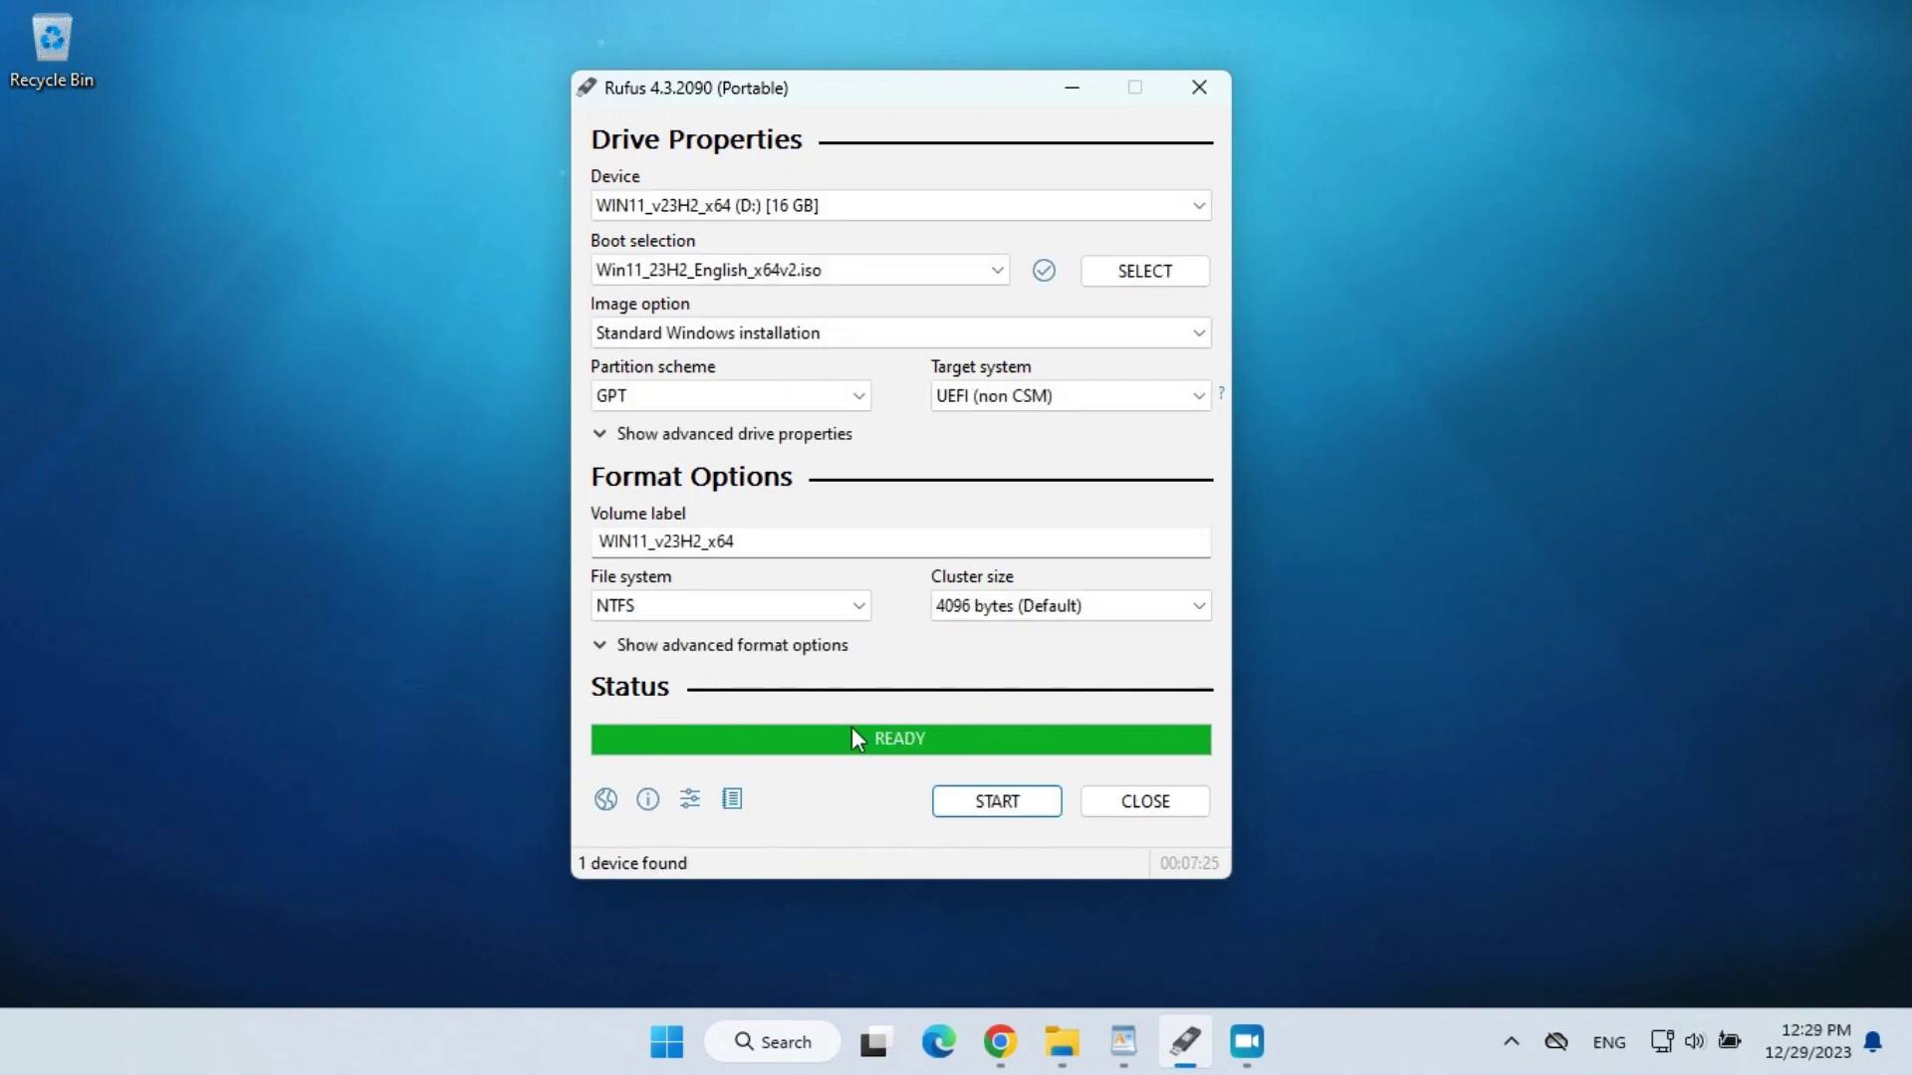
Step: Close Rufus and open File Explorer on This PC to see WIN11_v23H2_x64 (D:)
click(1185, 796)
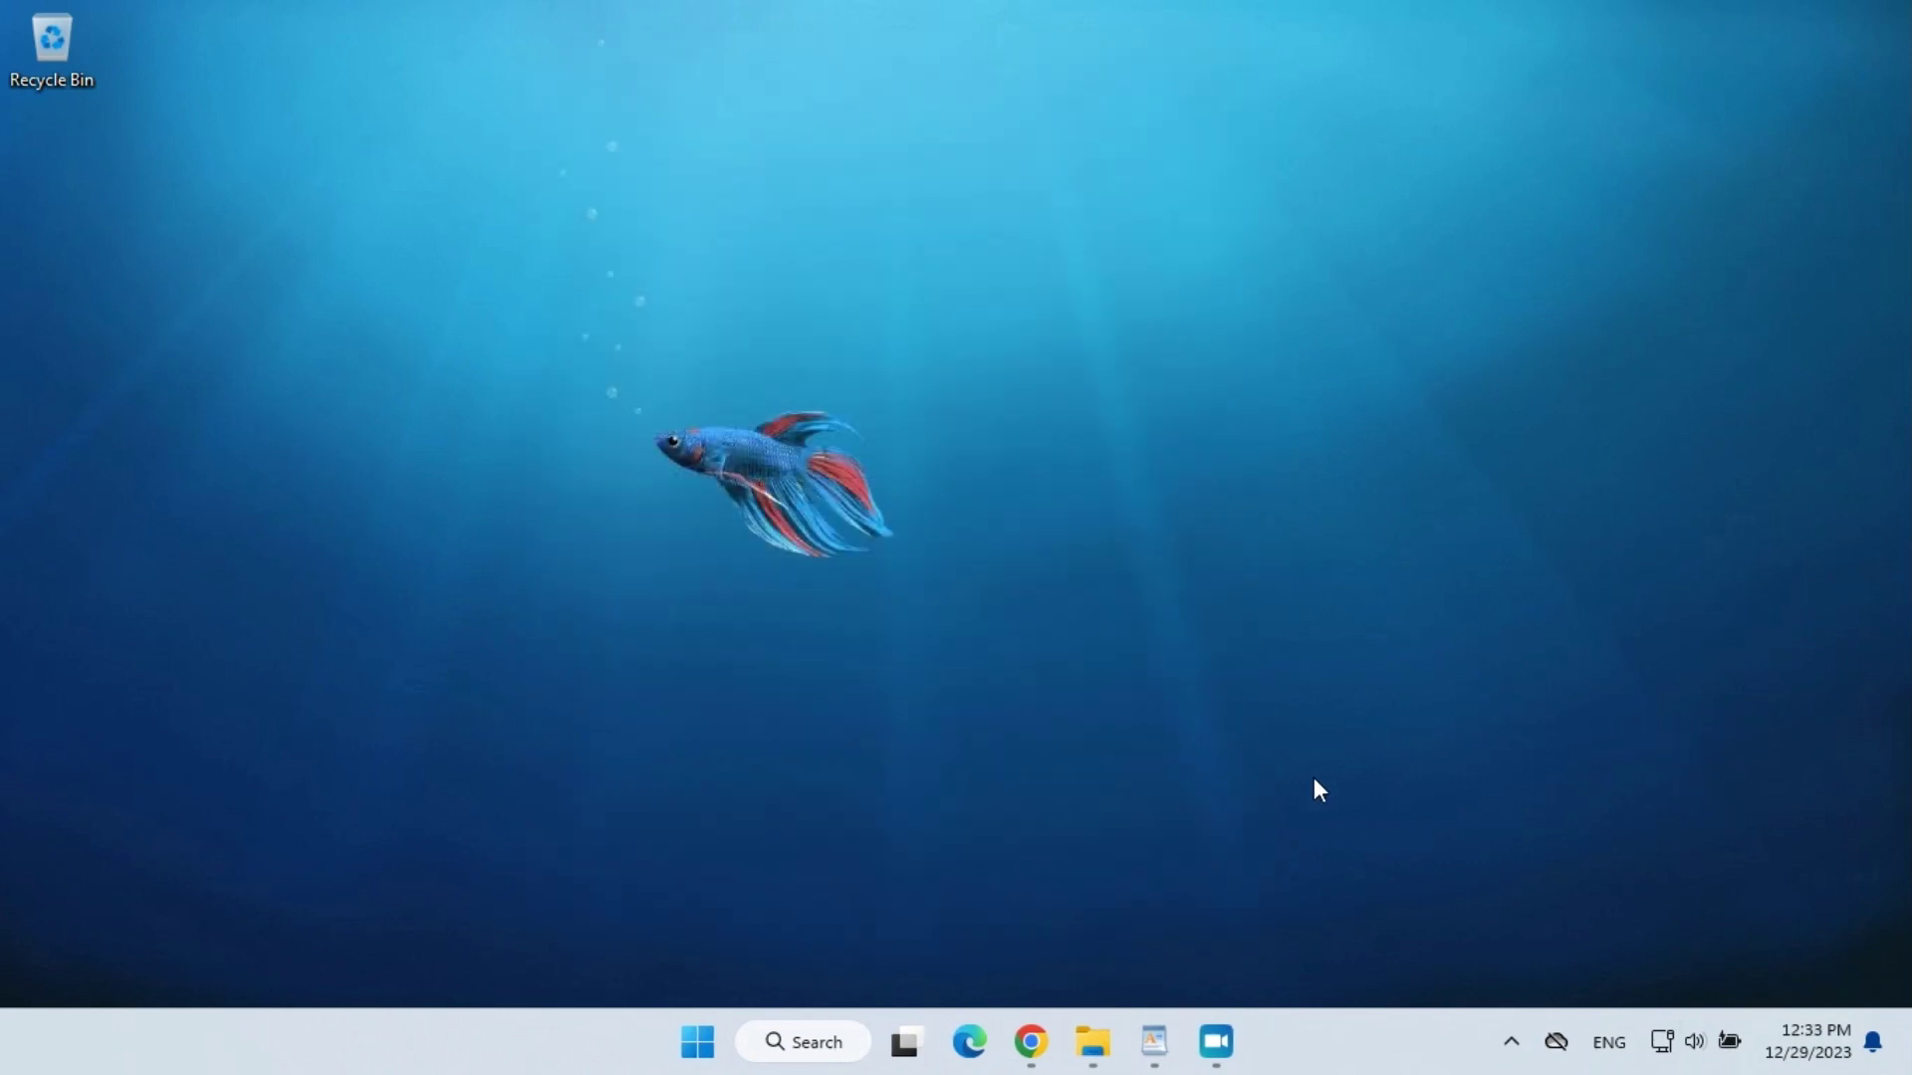
click(1100, 1042)
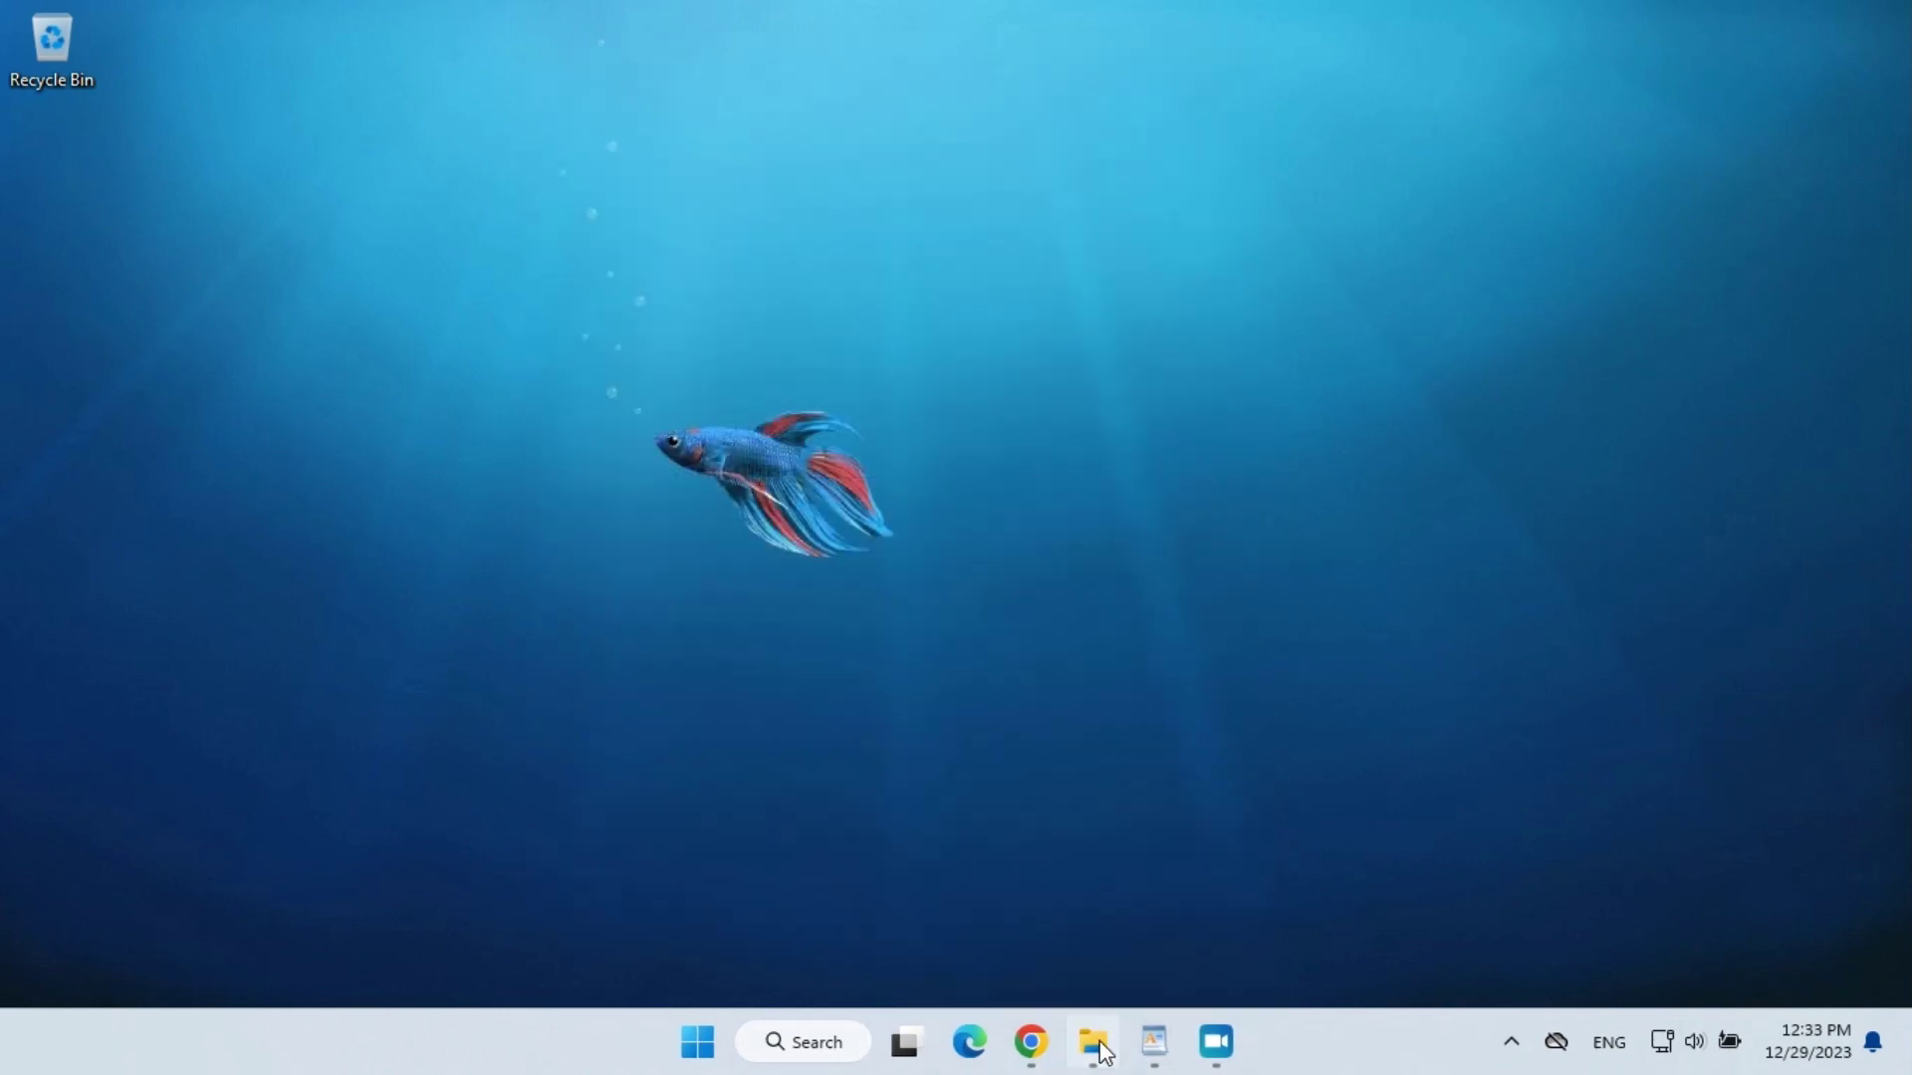